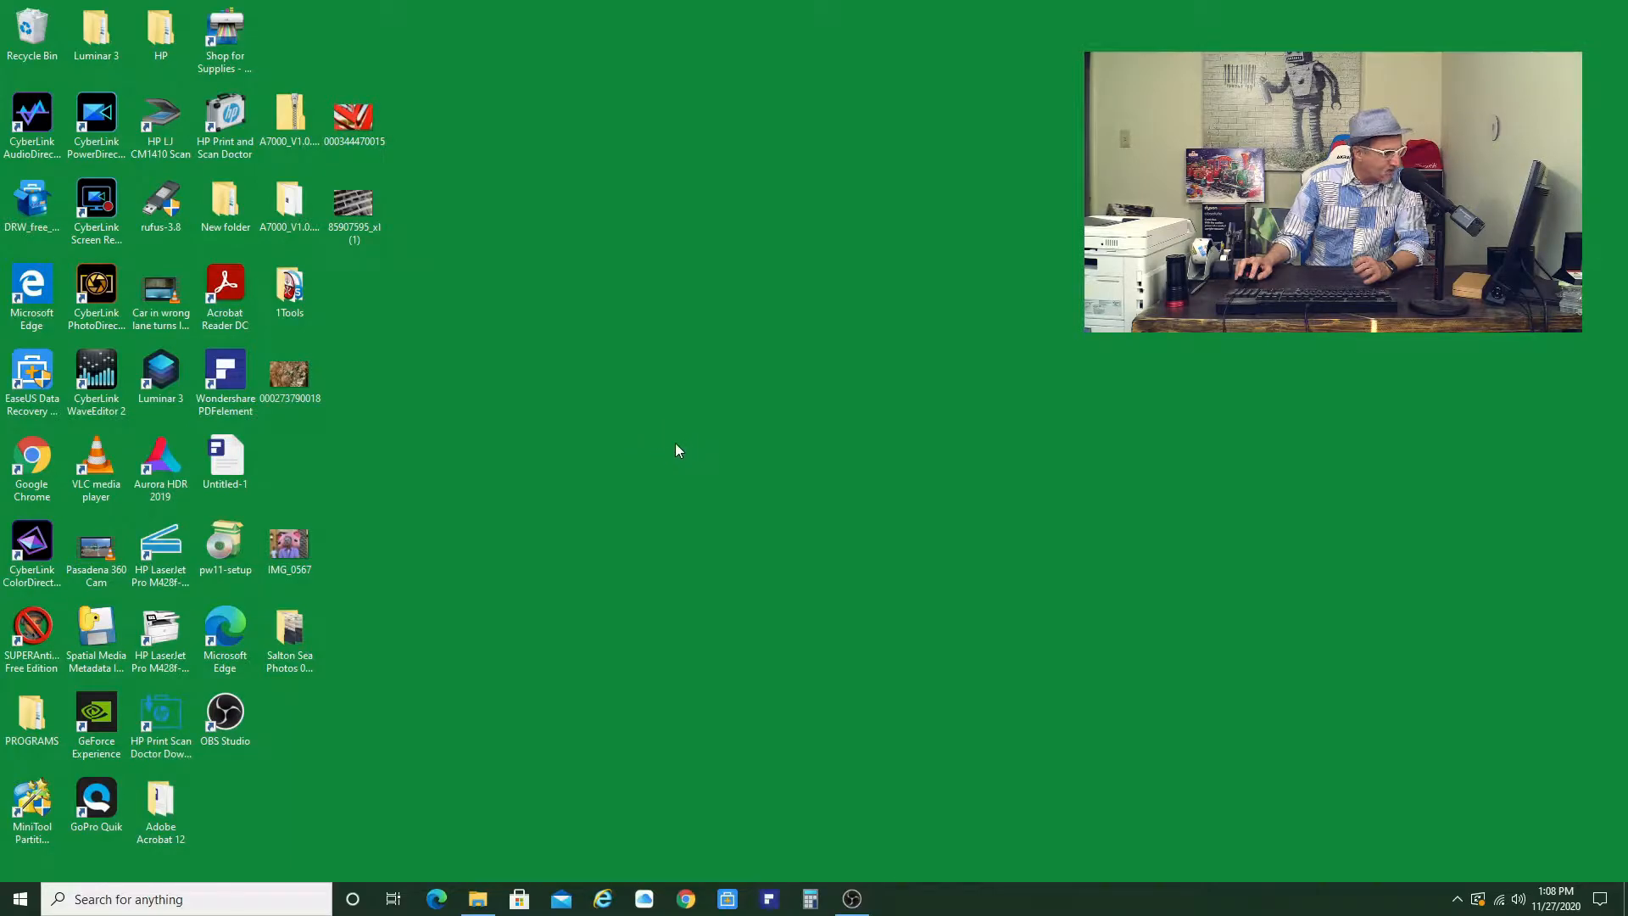
# - Open the display's graphics settings and choose Desktop app as the type of app to set a preference for
pyautogui.rightClick(665, 451)
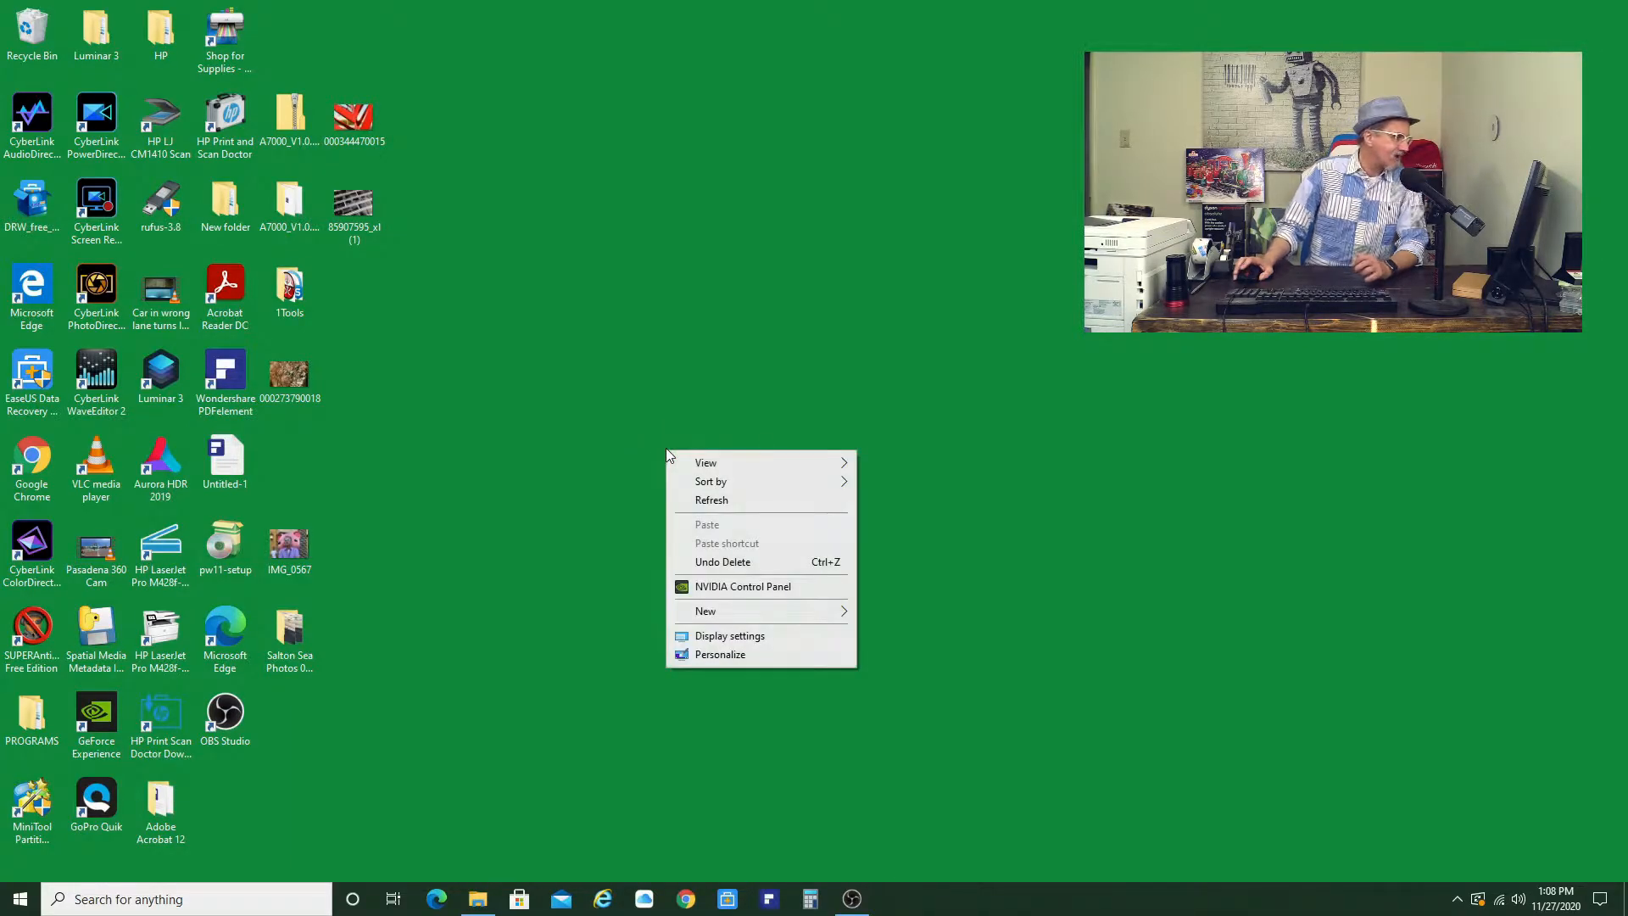
pyautogui.click(714, 636)
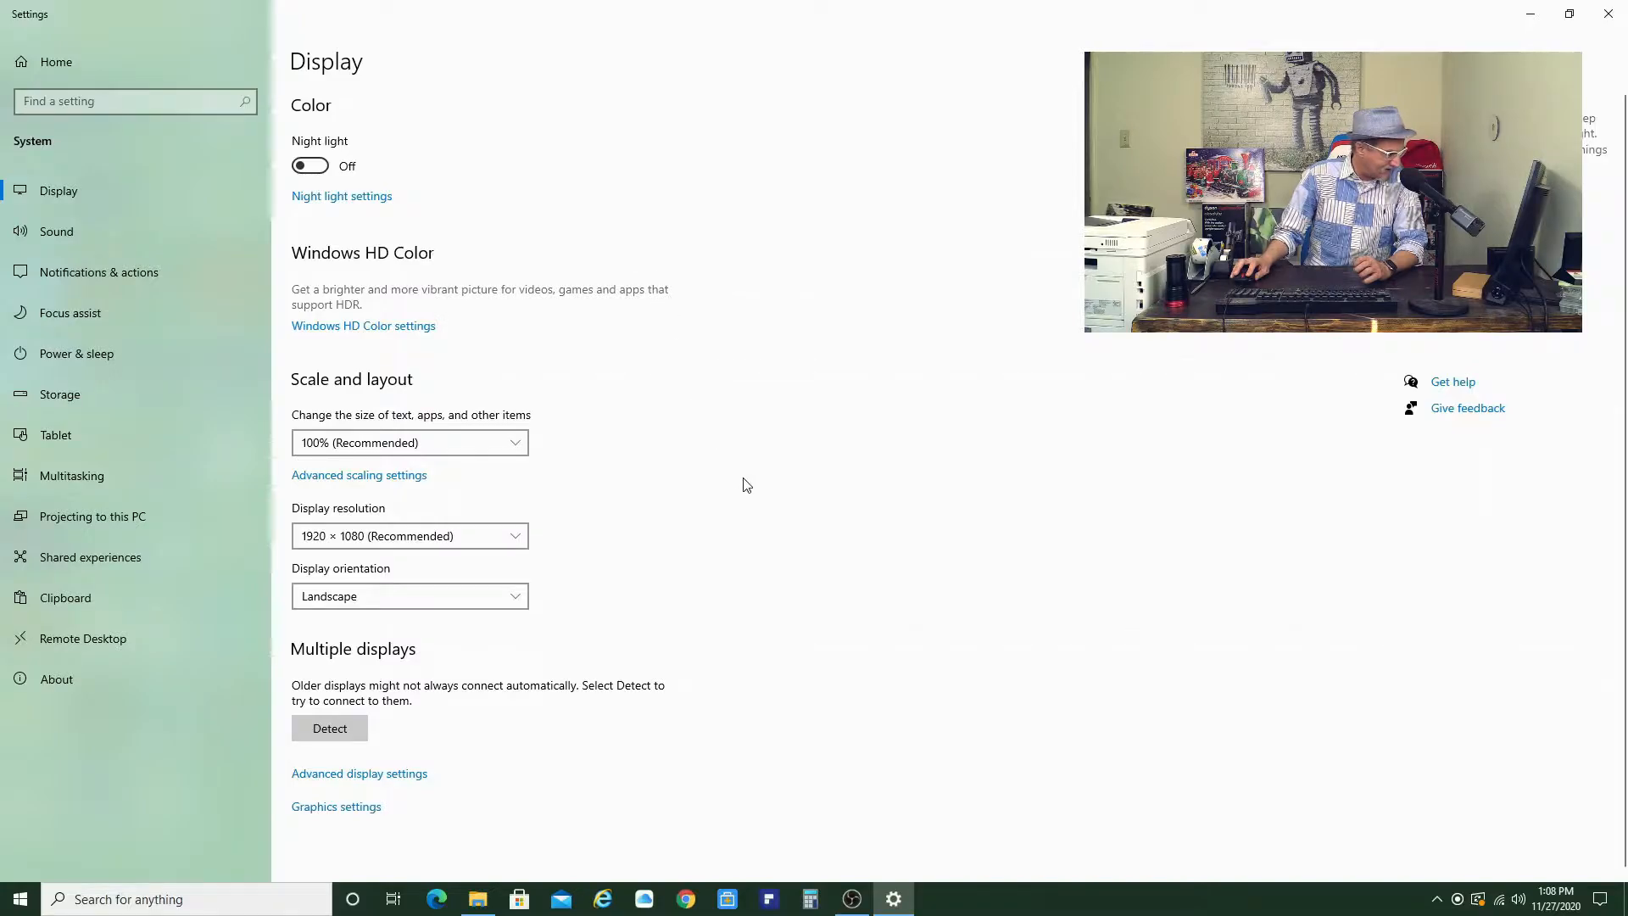
pyautogui.click(355, 812)
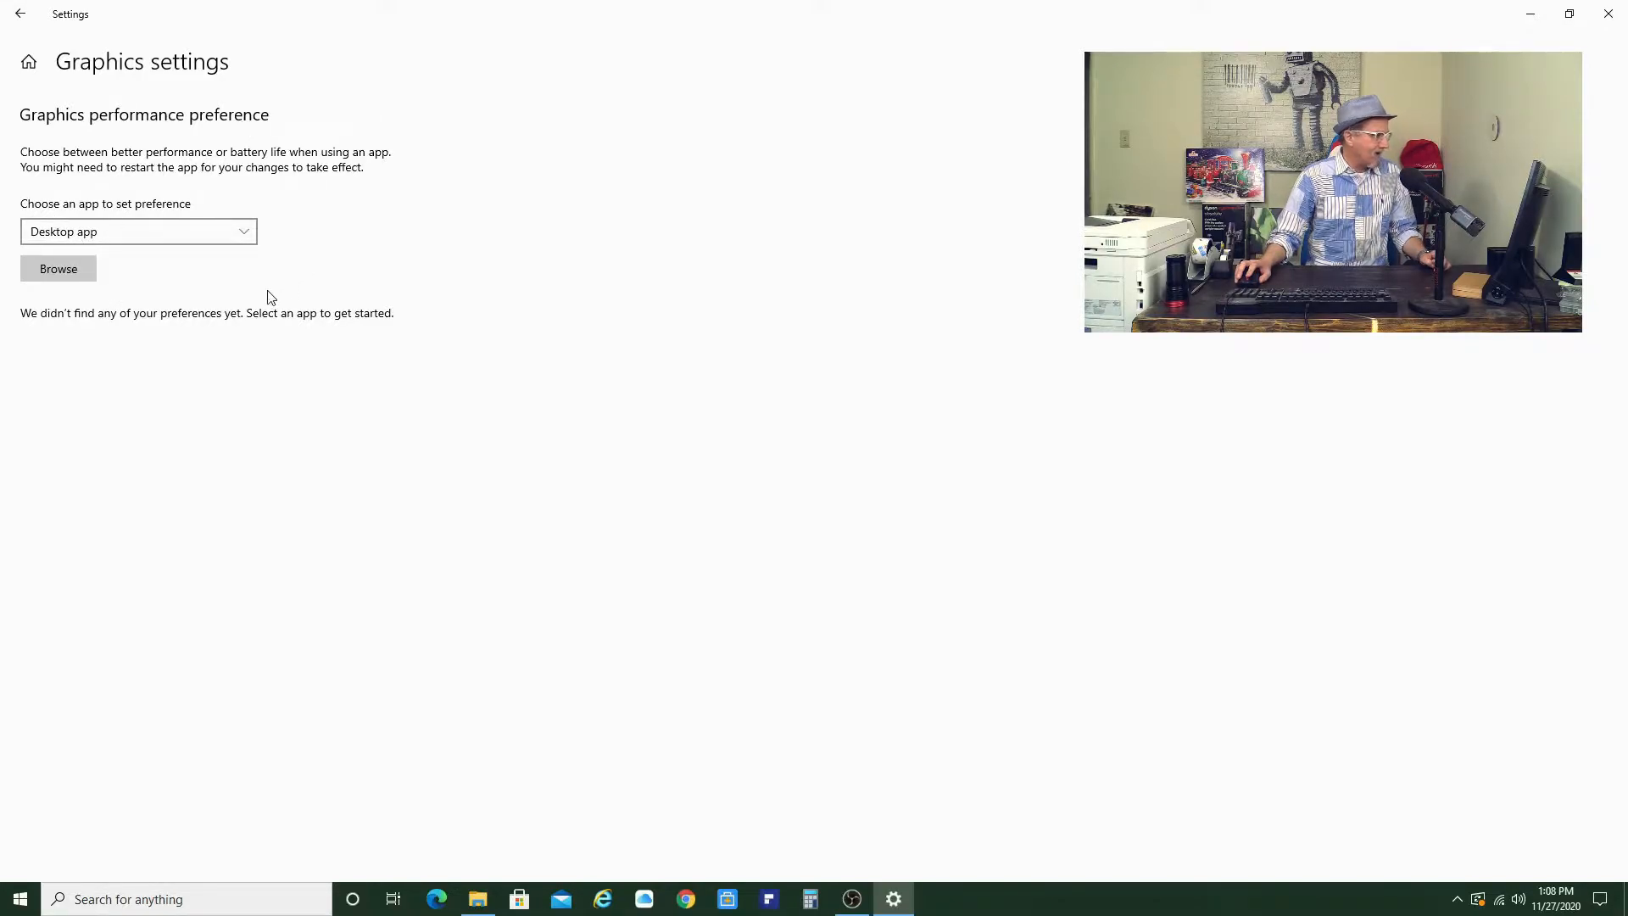
pyautogui.click(243, 232)
pyautogui.click(243, 233)
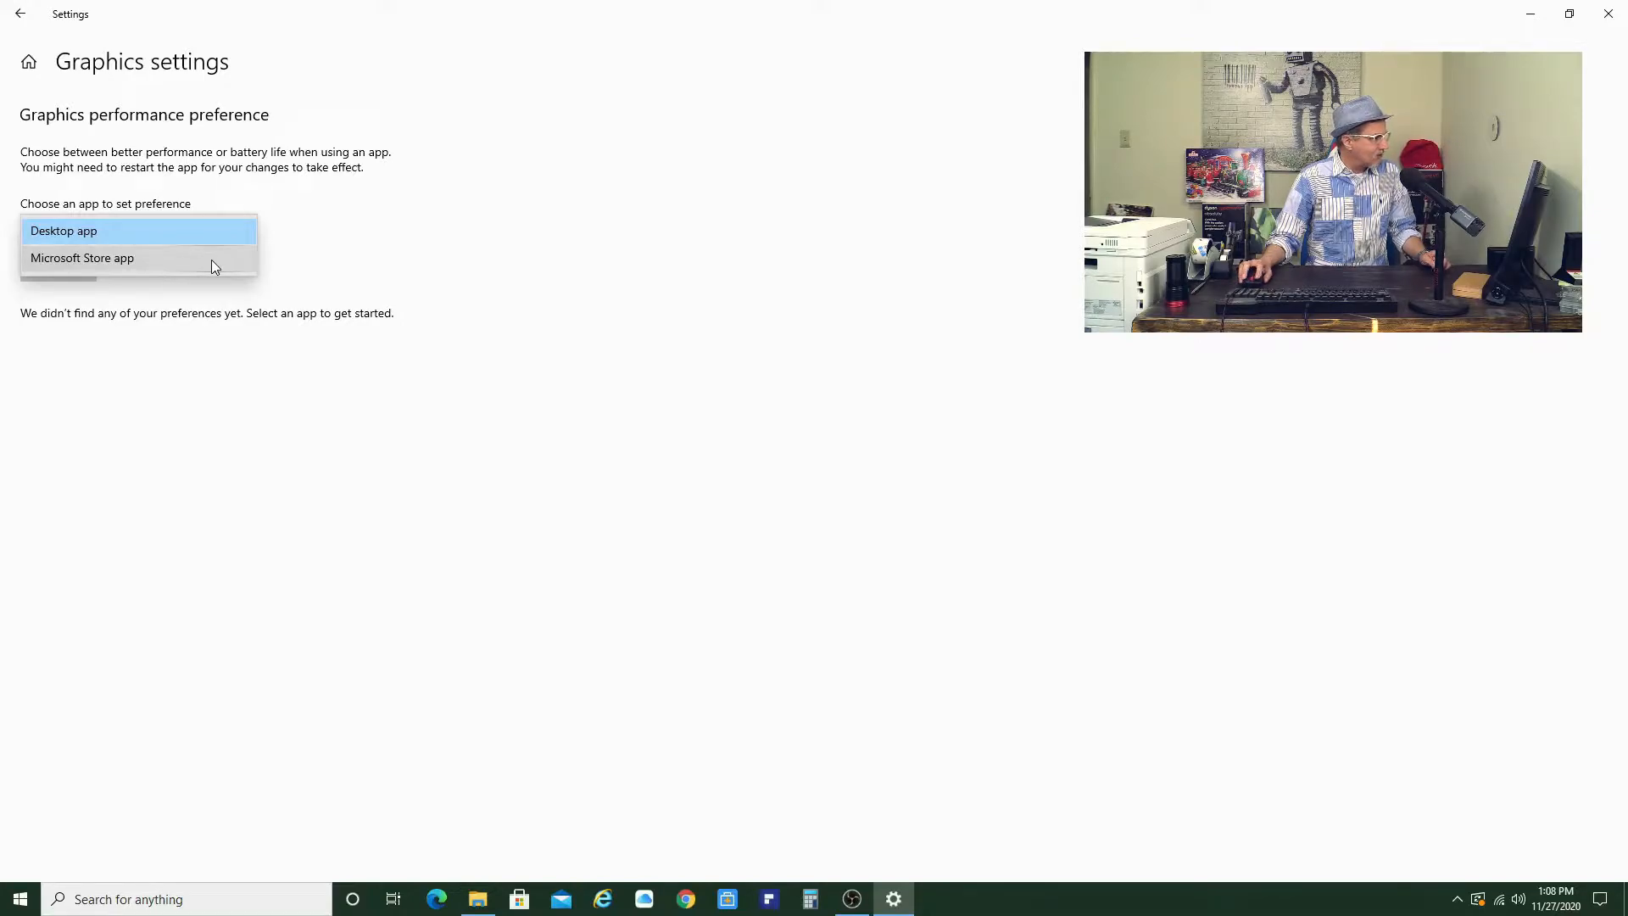
pyautogui.click(209, 233)
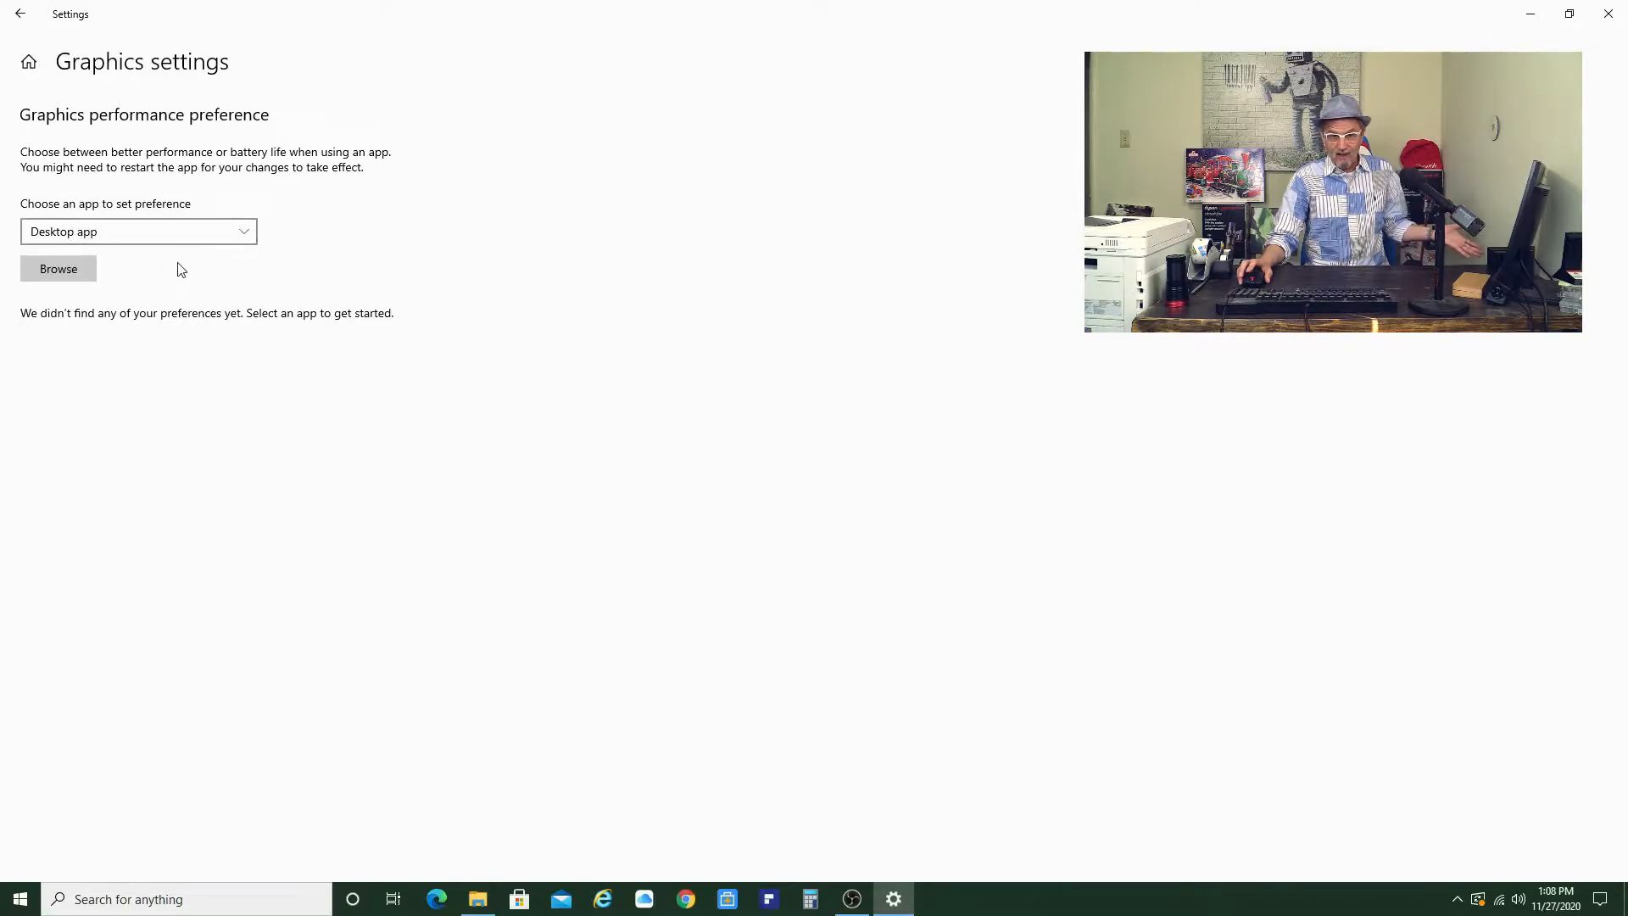
# - Browse to C:\Program Files\VideoLAN\VLC and add vlc to the graphics preference list
pyautogui.click(68, 270)
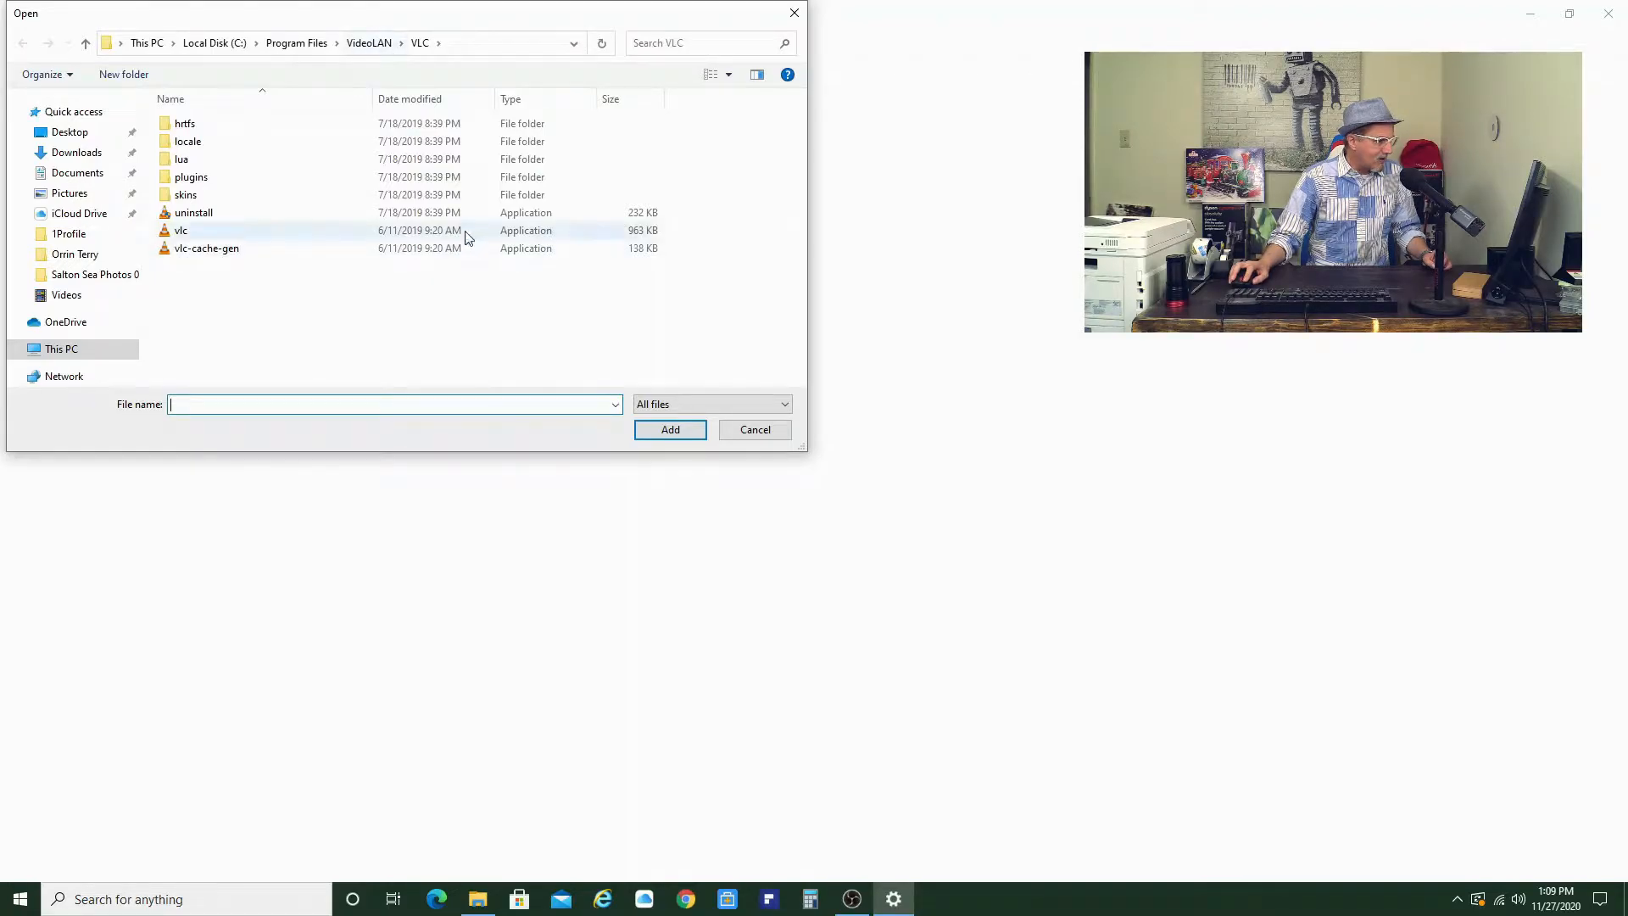
pyautogui.click(183, 237)
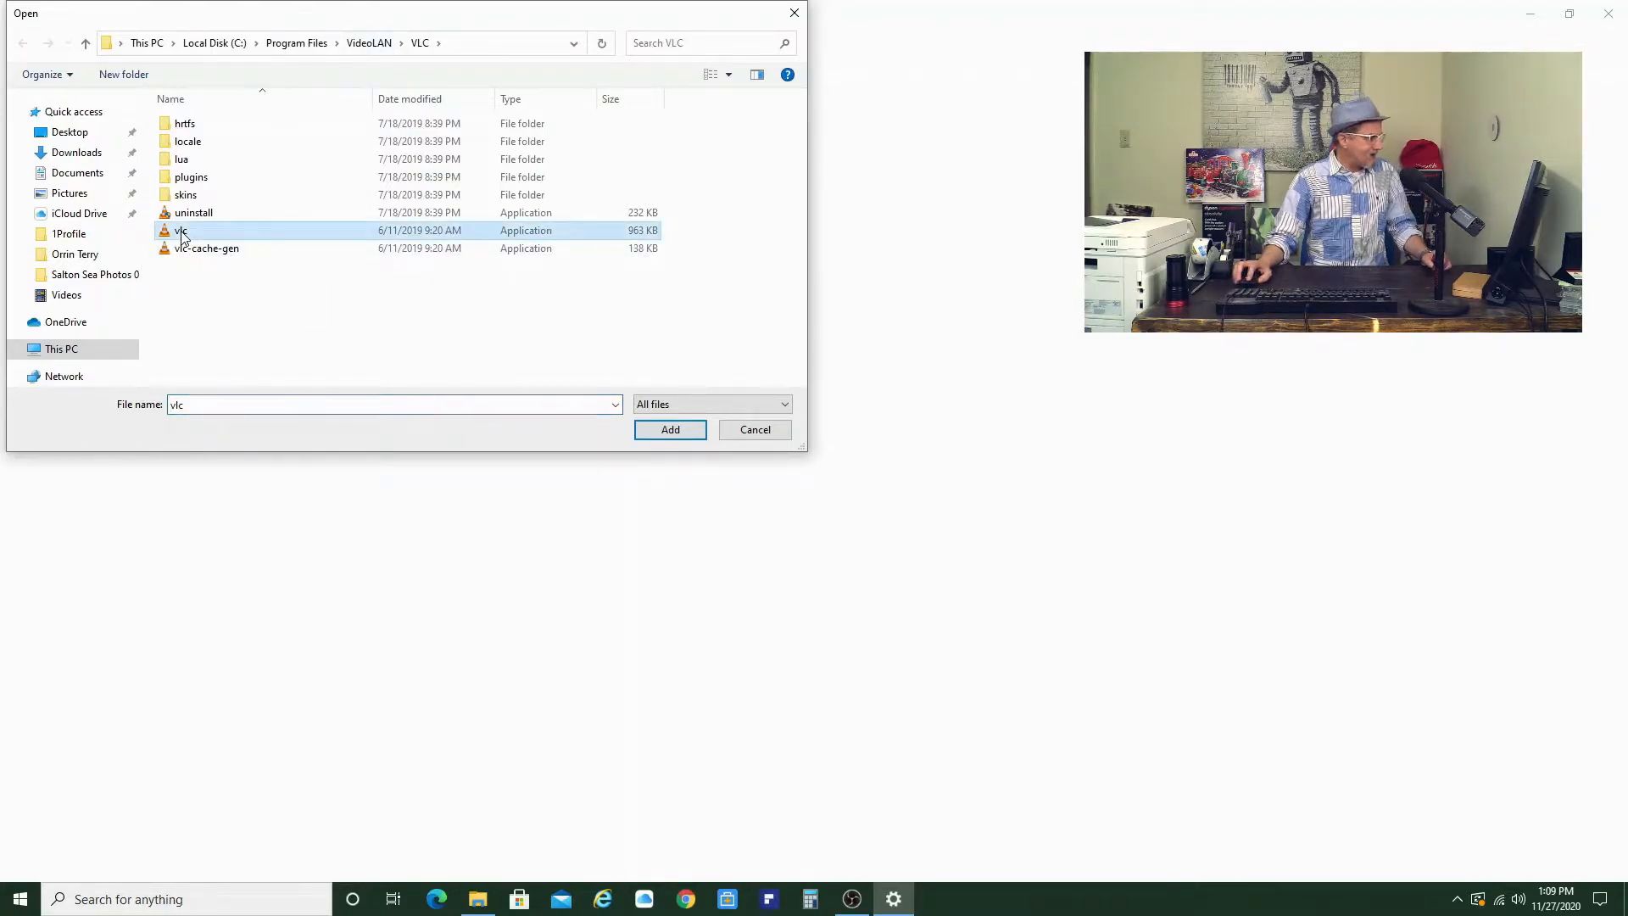
pyautogui.click(649, 433)
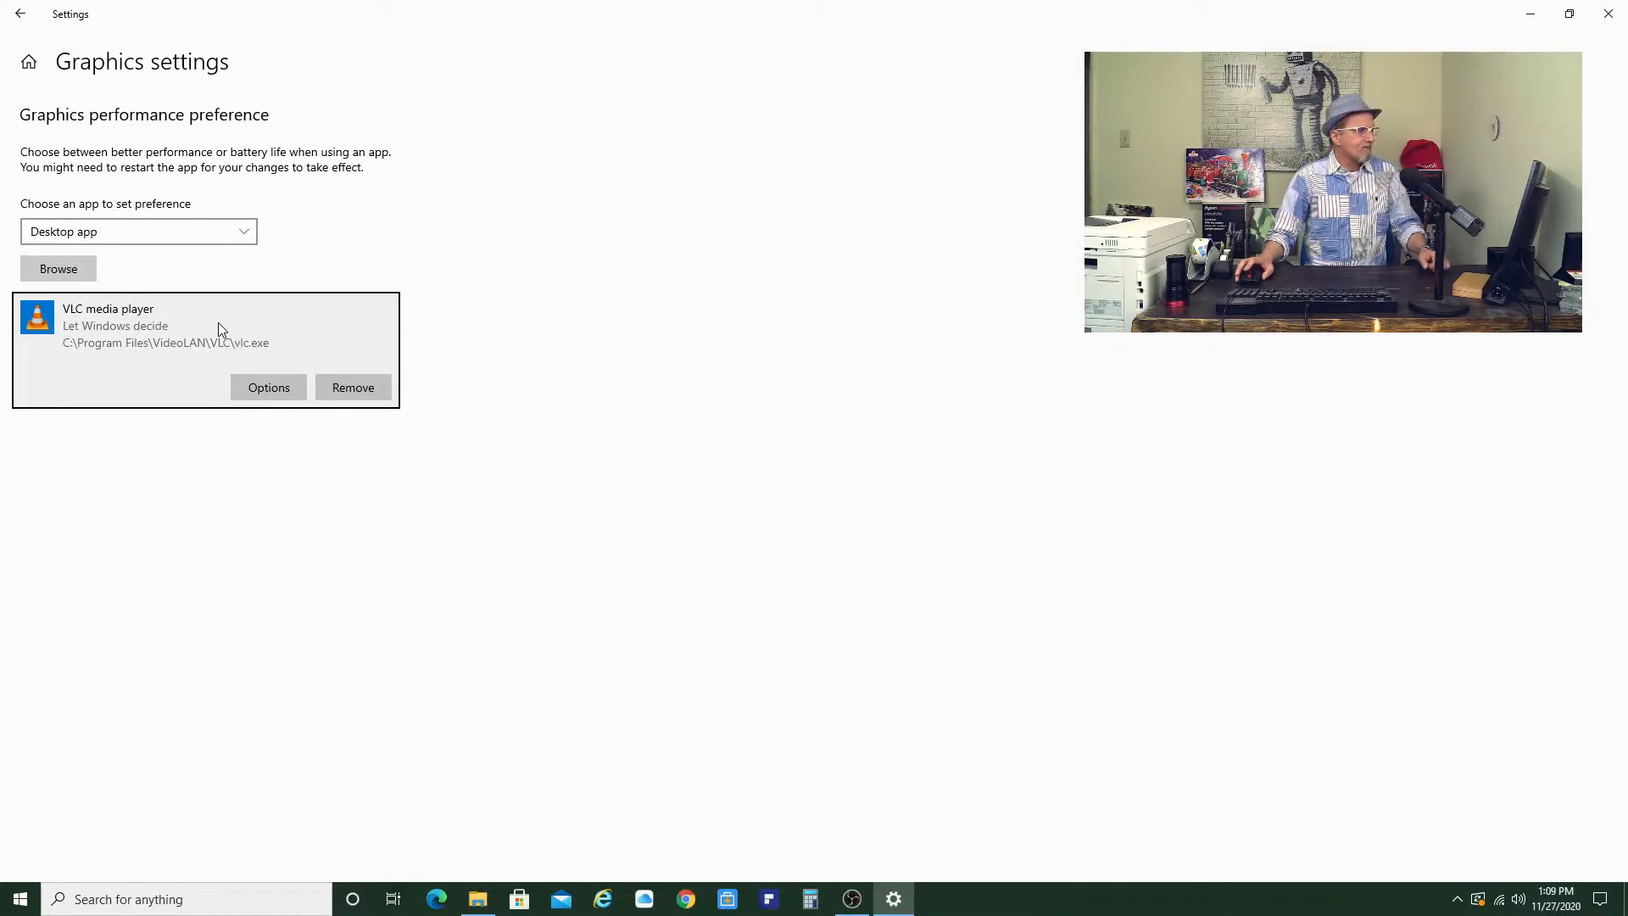
# - Set VLC media player's graphics preference to High performance and save it
pyautogui.click(270, 389)
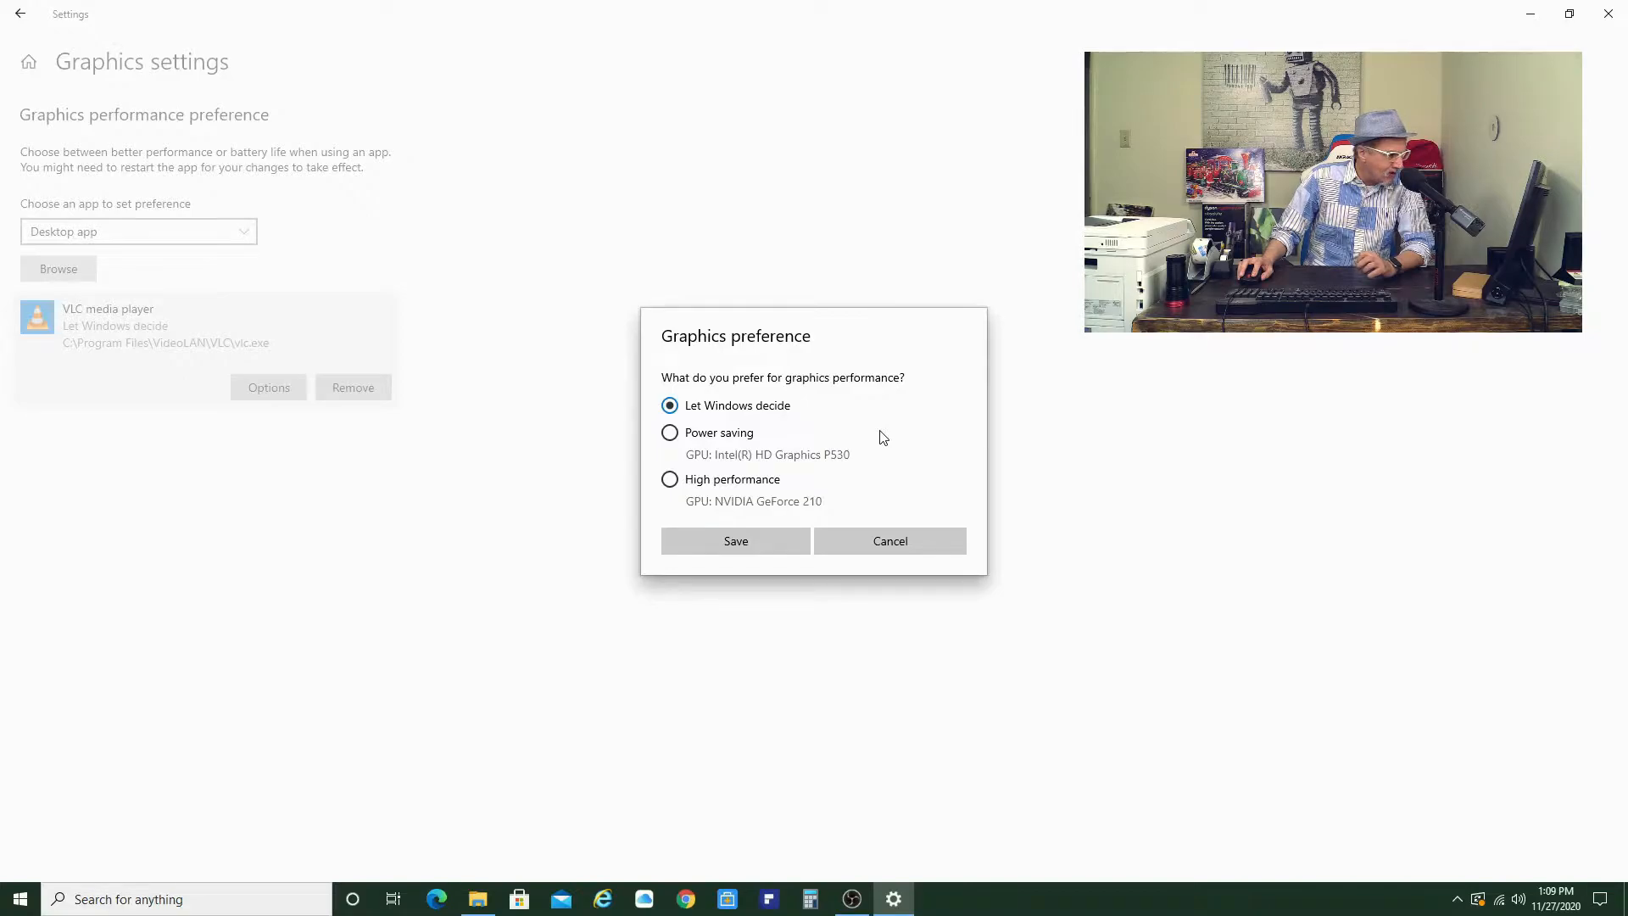
pyautogui.click(671, 481)
pyautogui.click(750, 544)
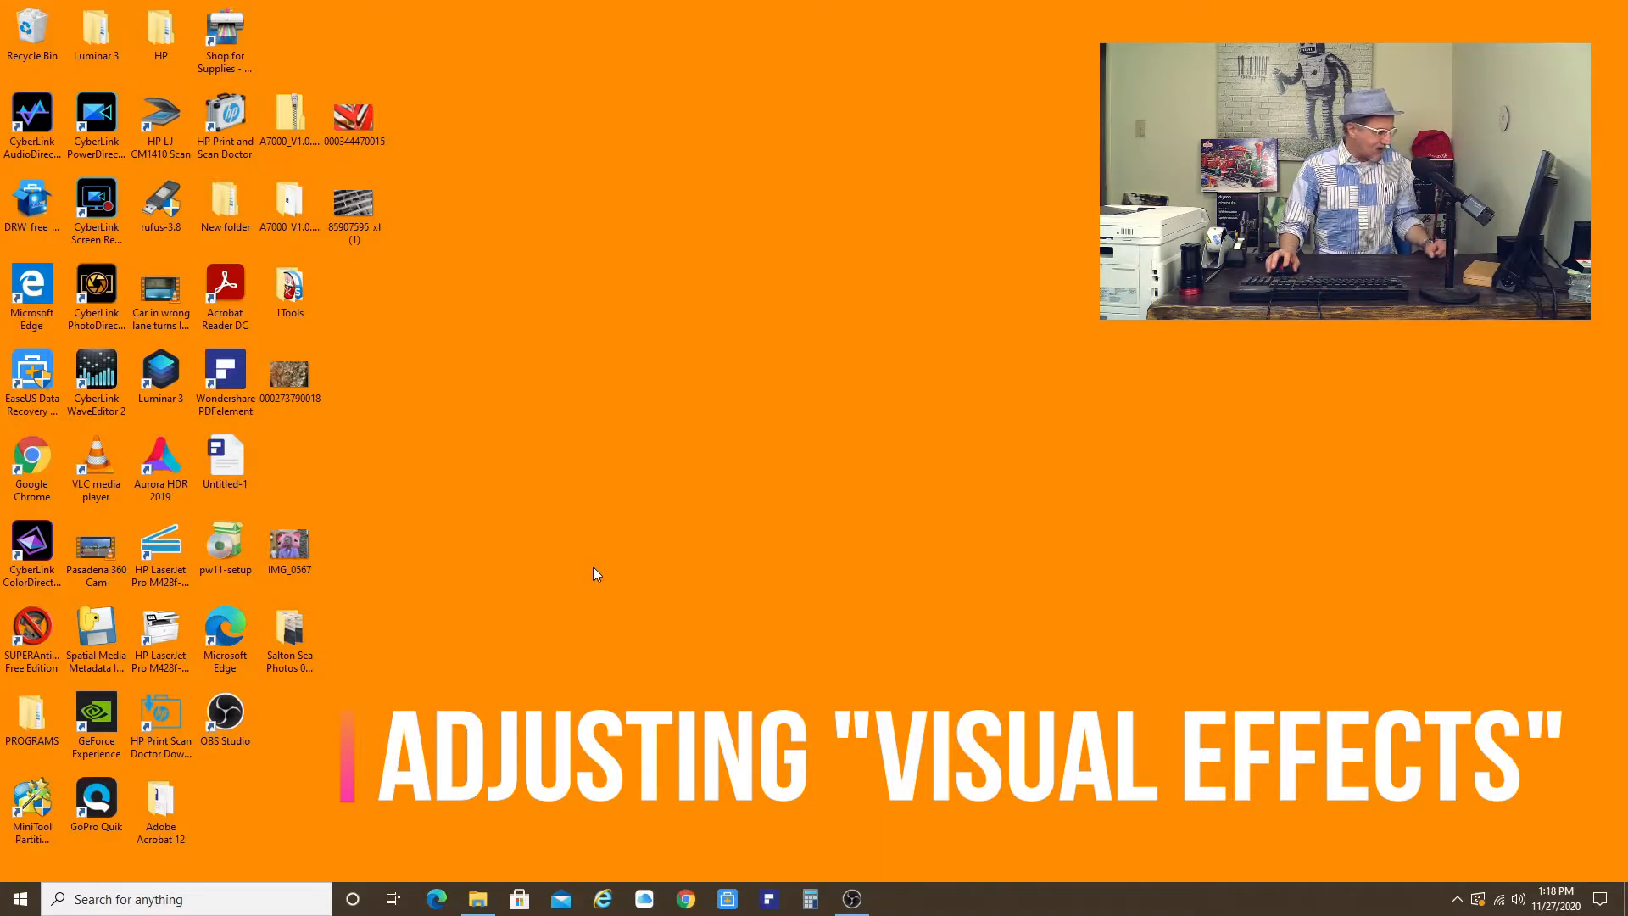
# - Open This PC's system properties and set the visual effects to Adjust for best performance, applying and confirming
pyautogui.click(477, 899)
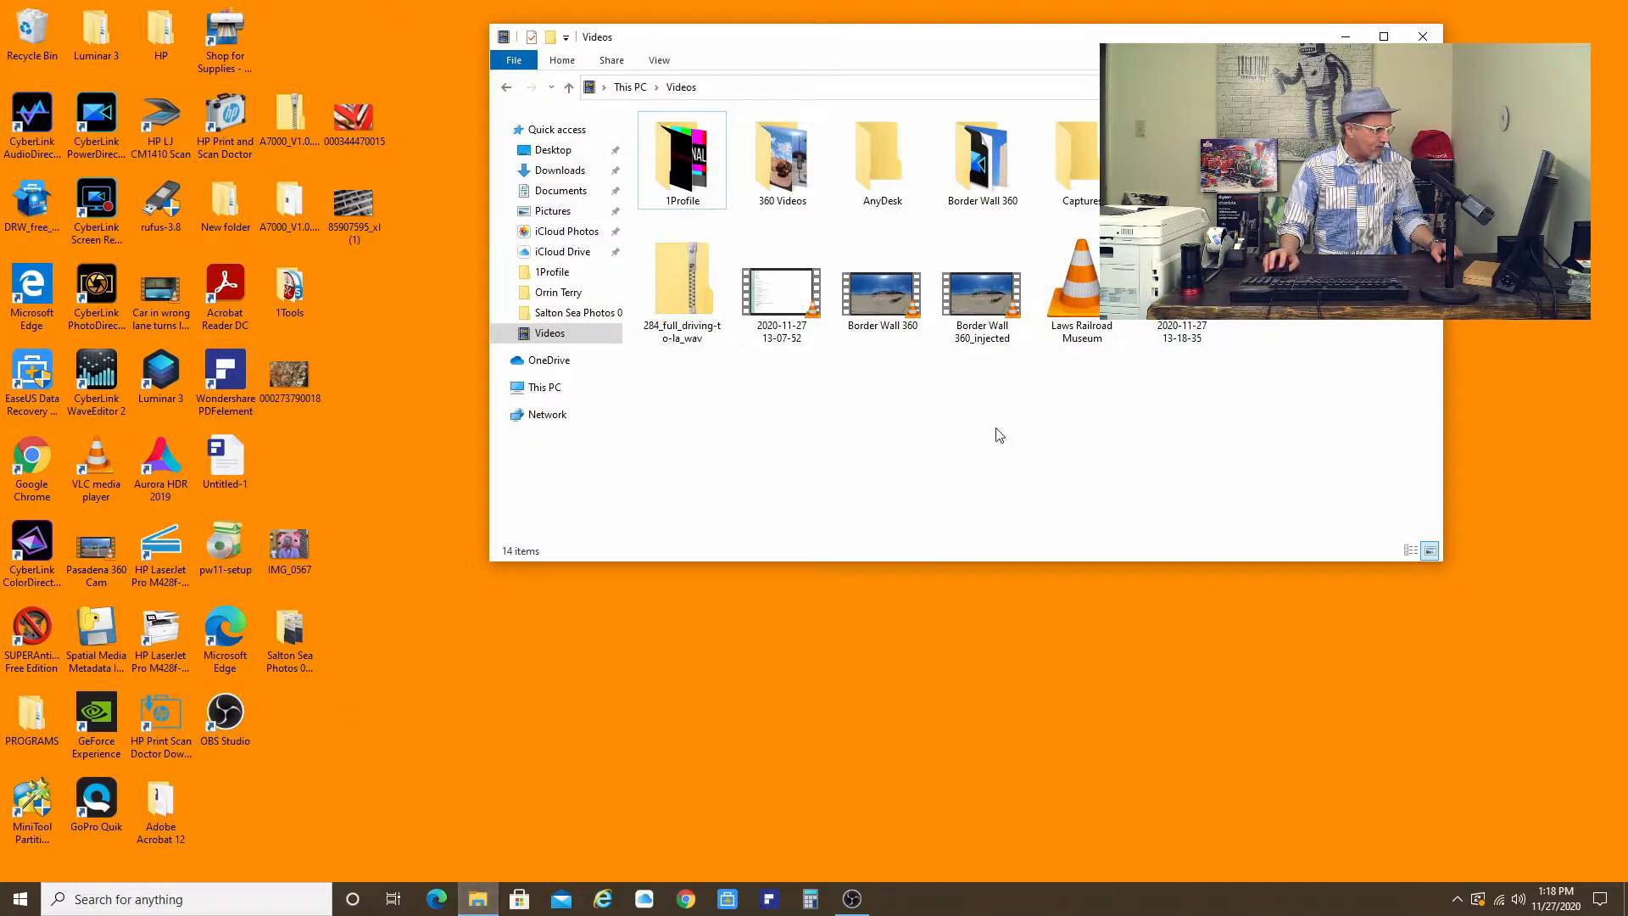
pyautogui.rightClick(551, 393)
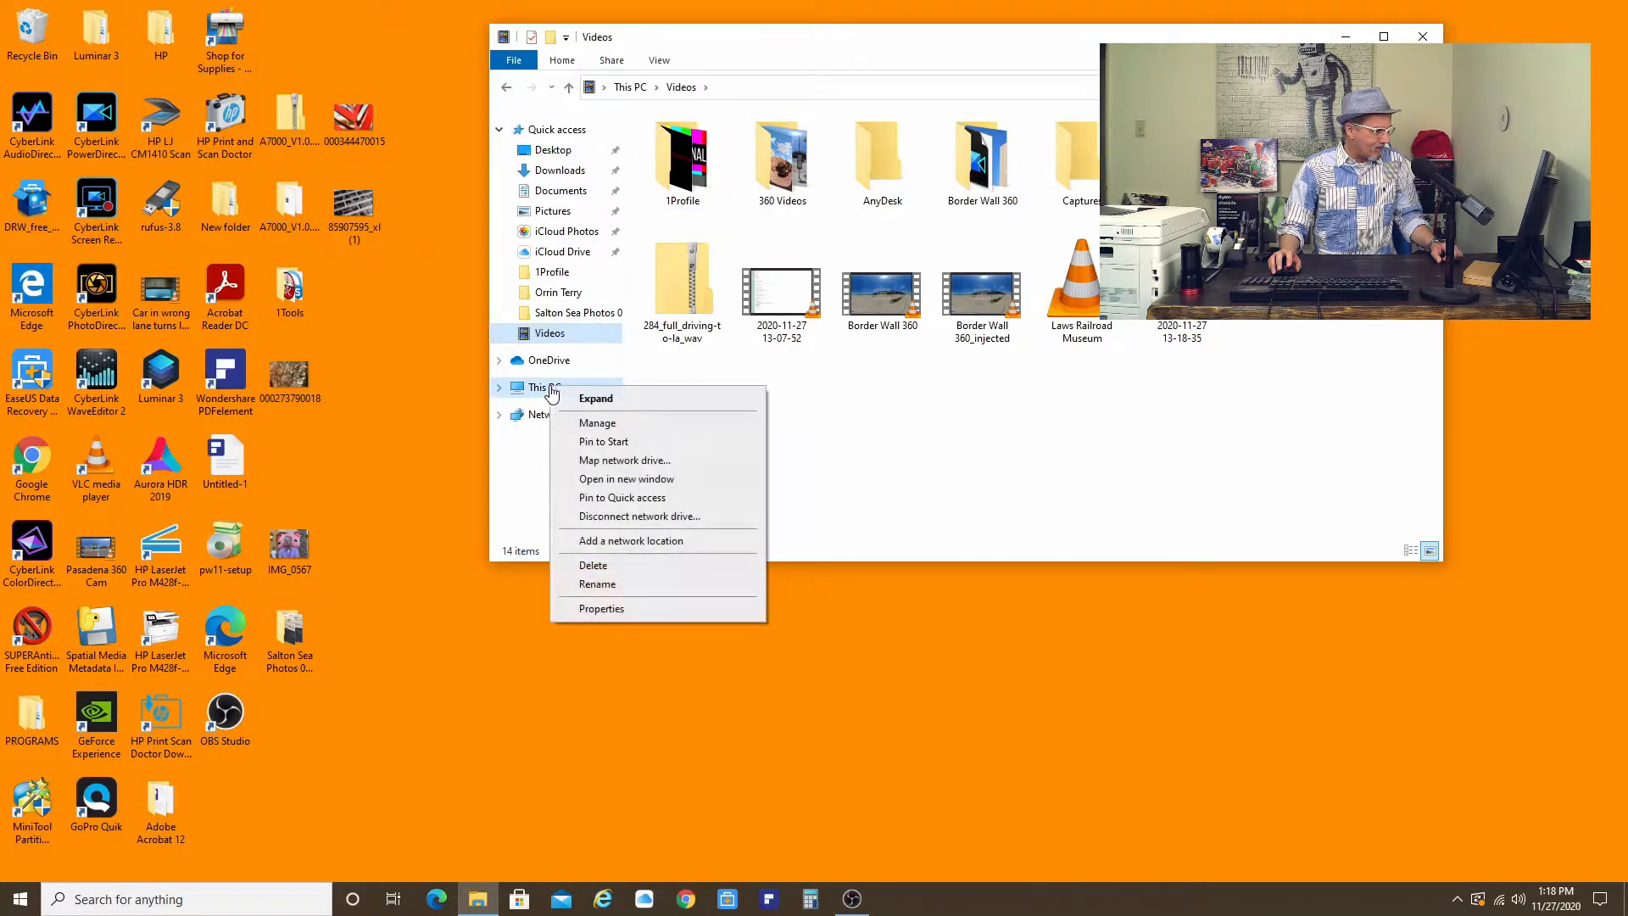
pyautogui.click(629, 608)
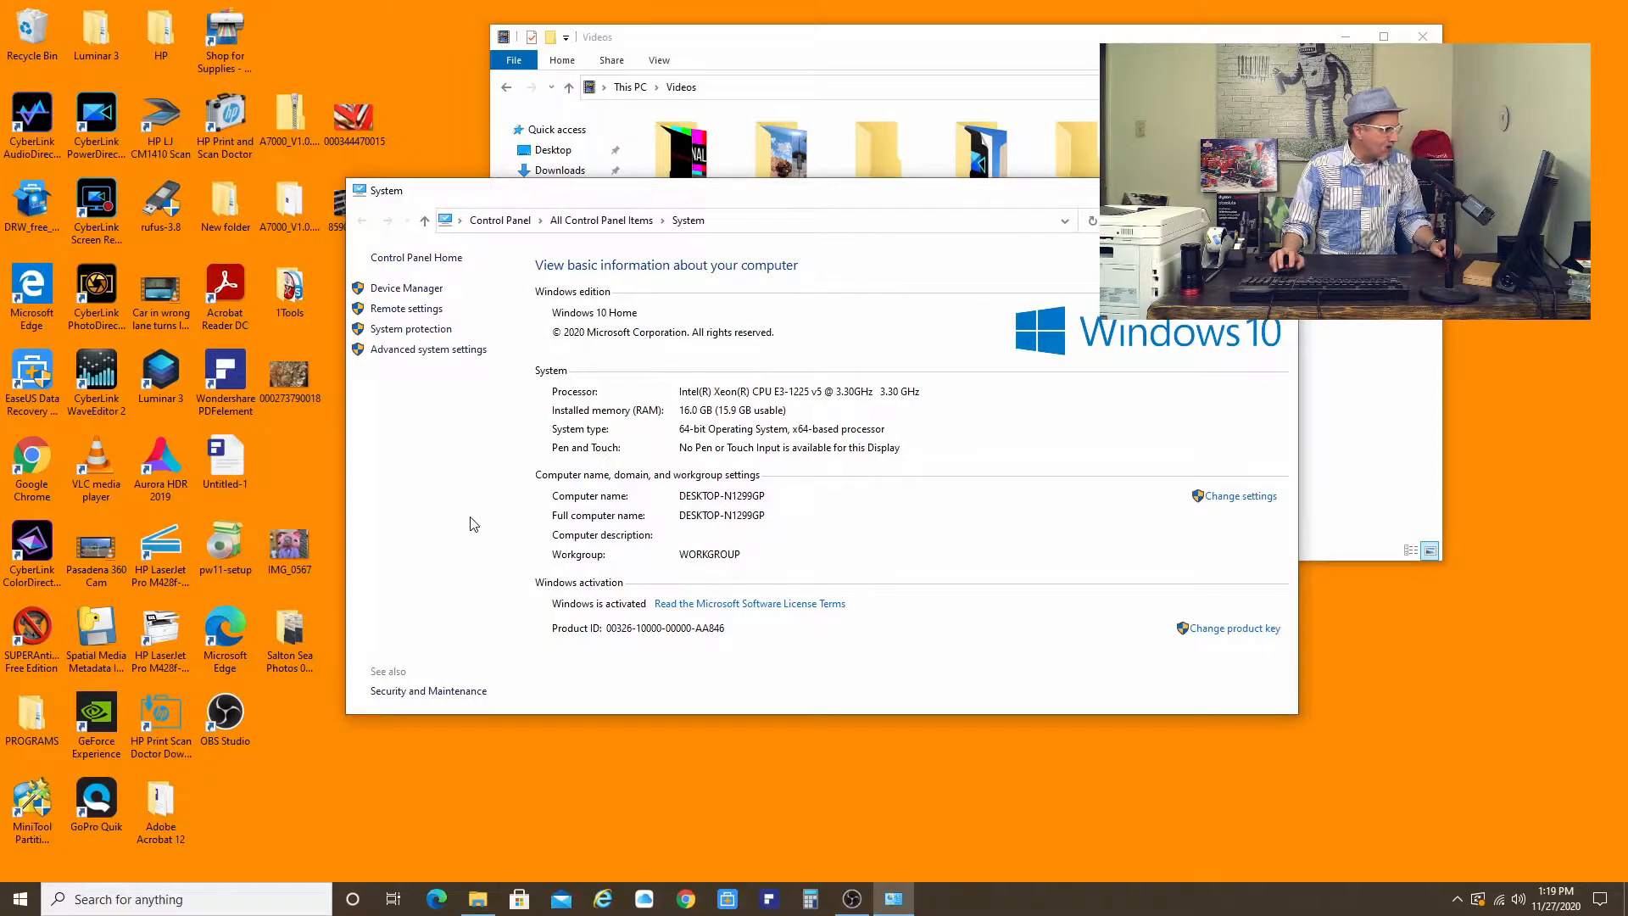
pyautogui.click(430, 350)
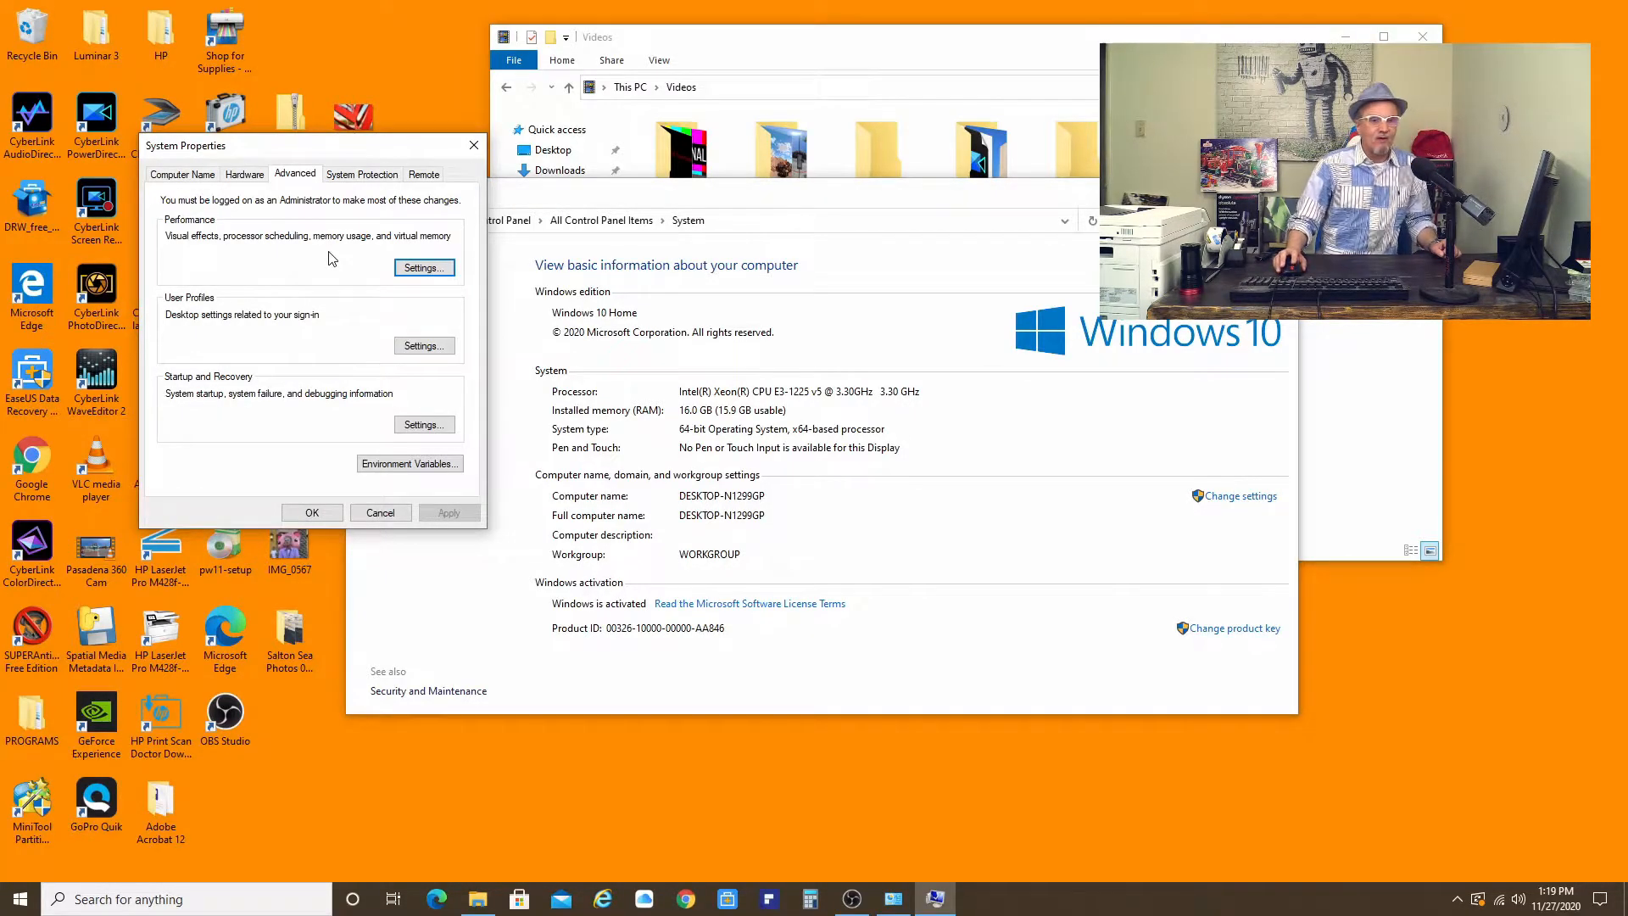
pyautogui.click(417, 269)
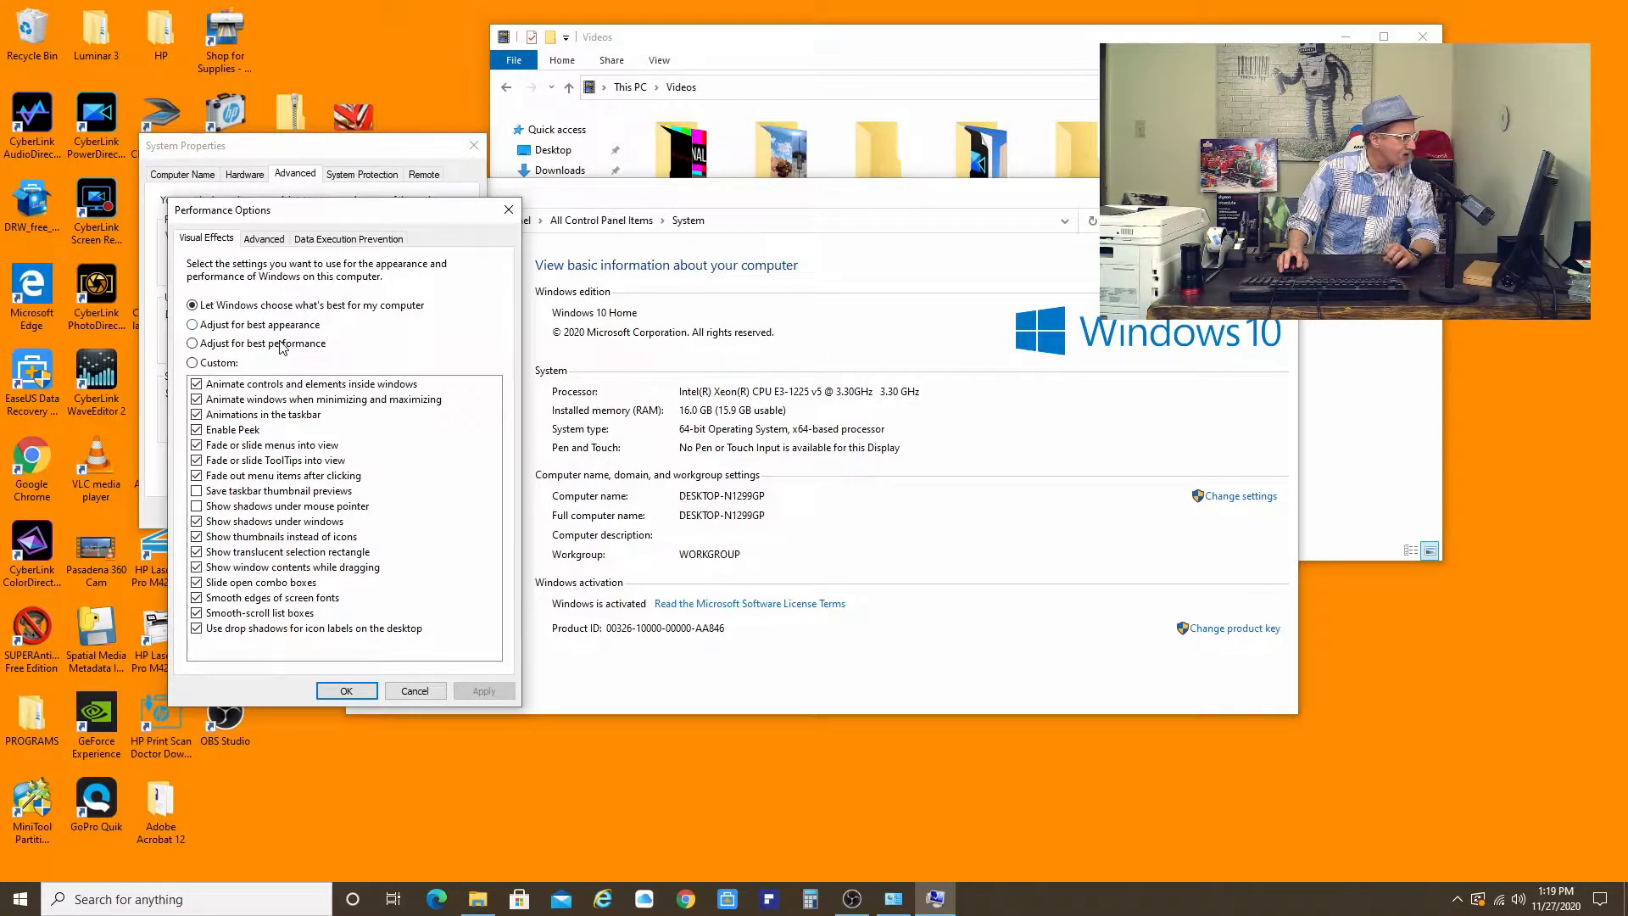
pyautogui.click(192, 344)
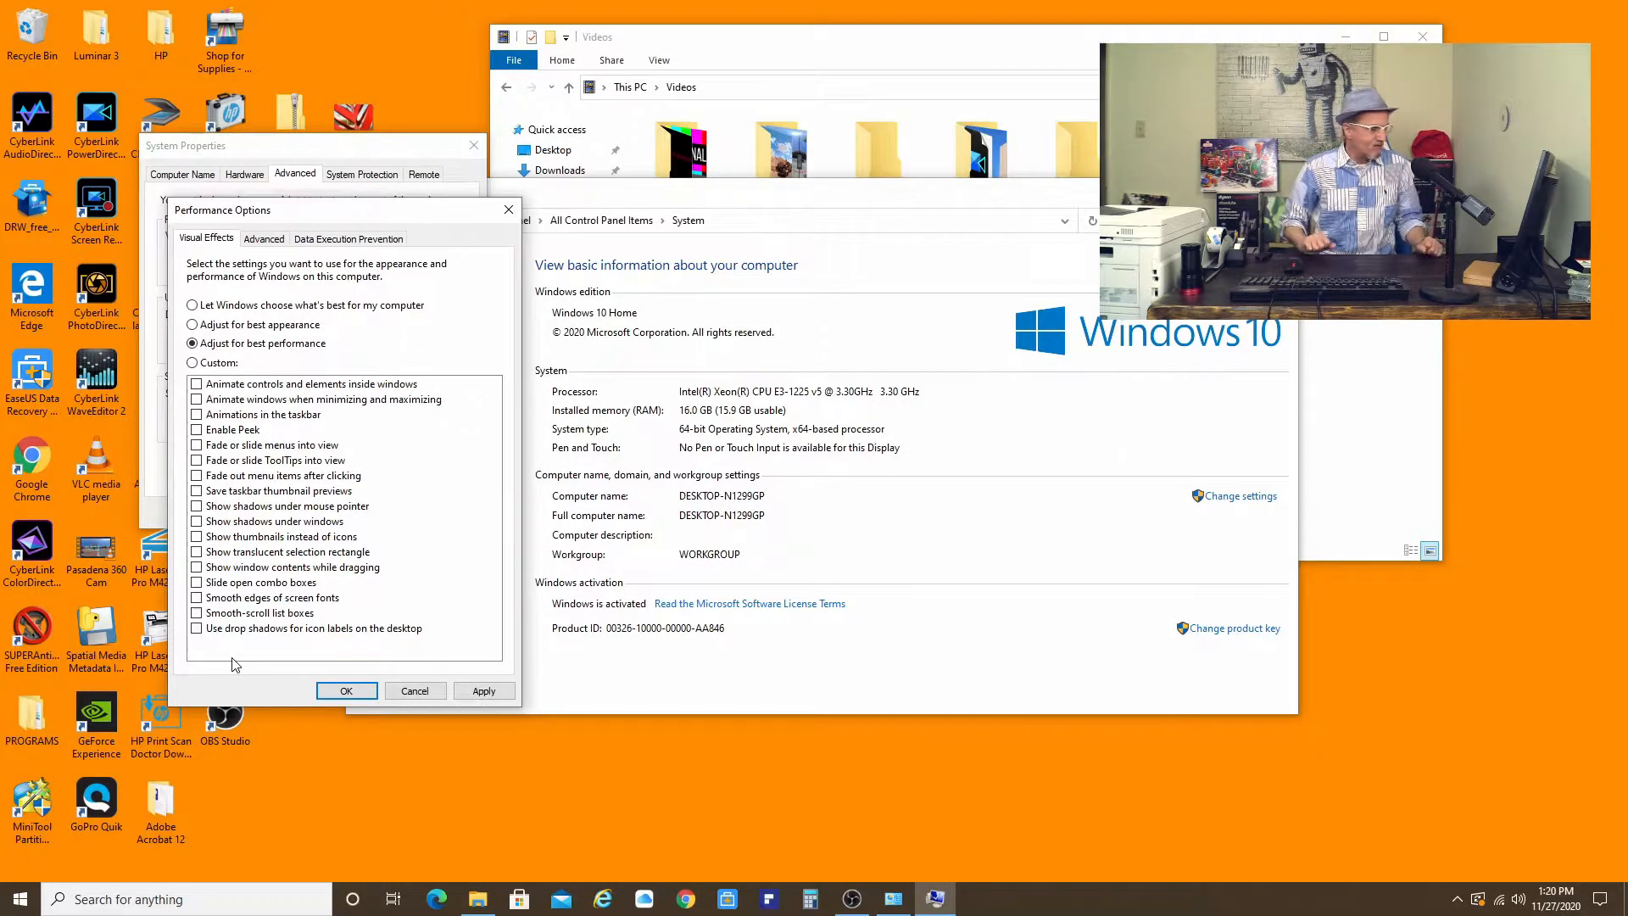
pyautogui.click(483, 691)
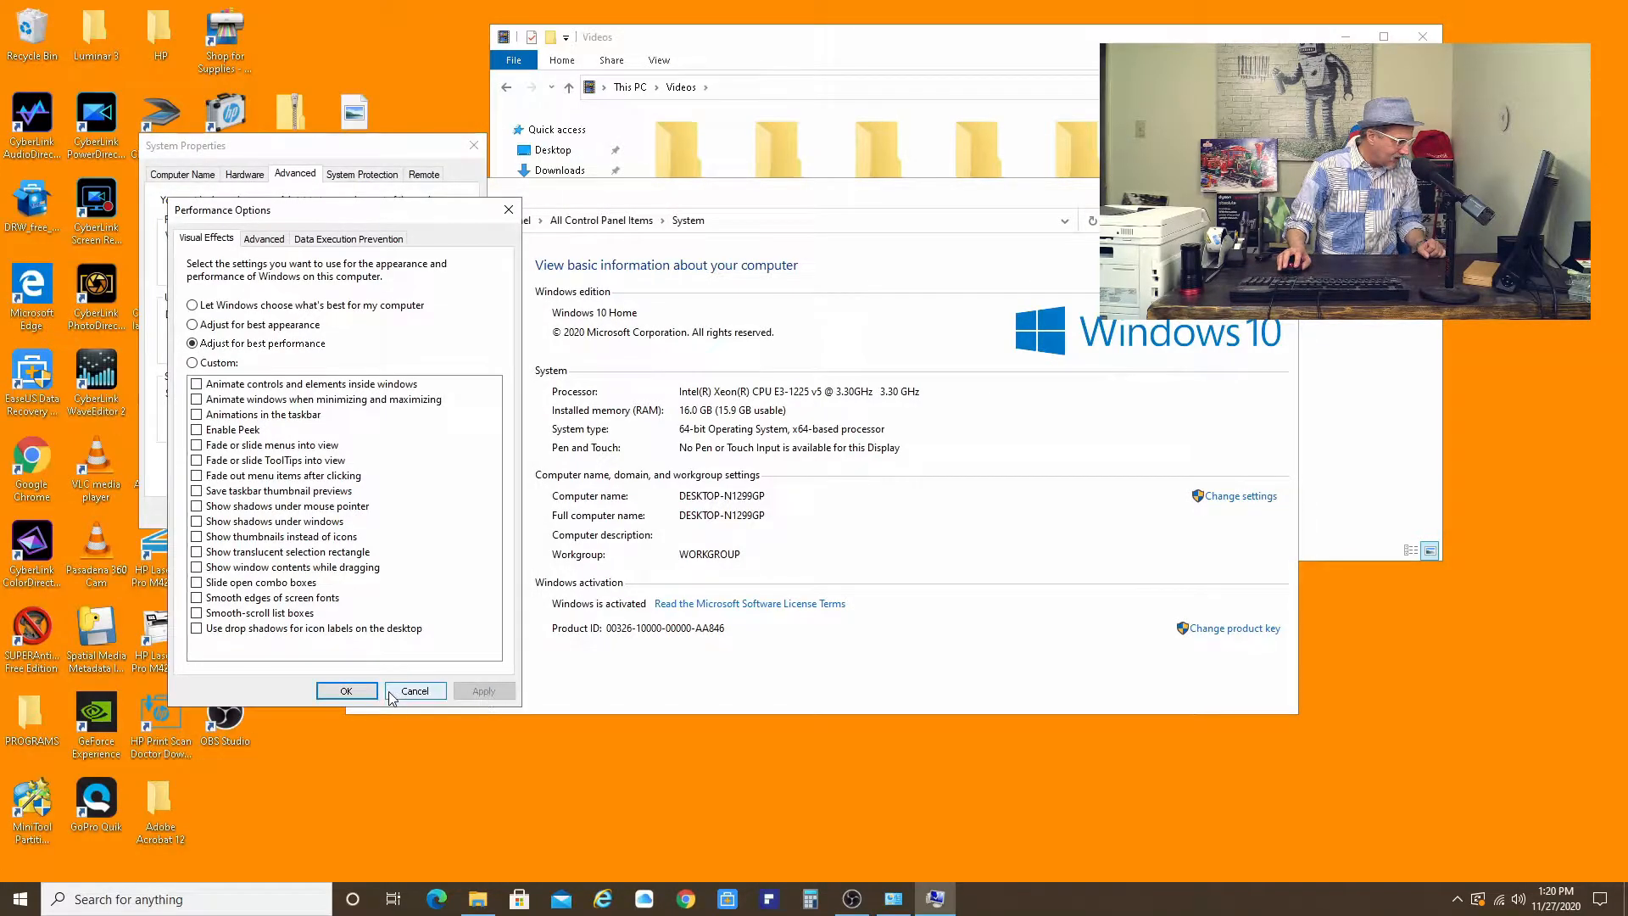
pyautogui.click(348, 690)
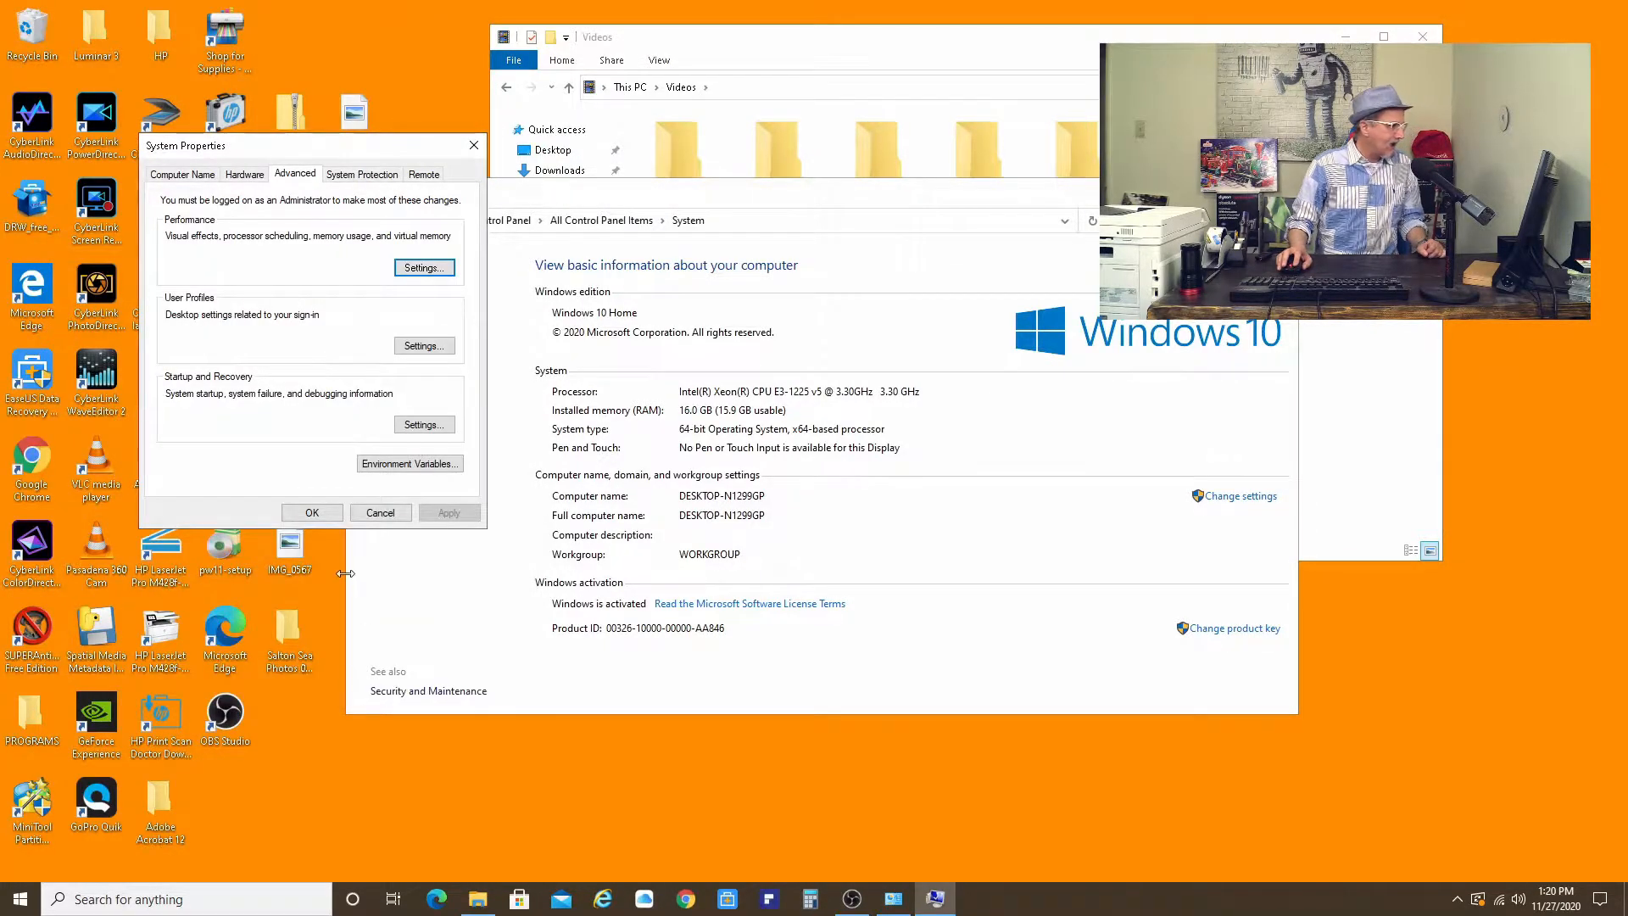
pyautogui.click(312, 512)
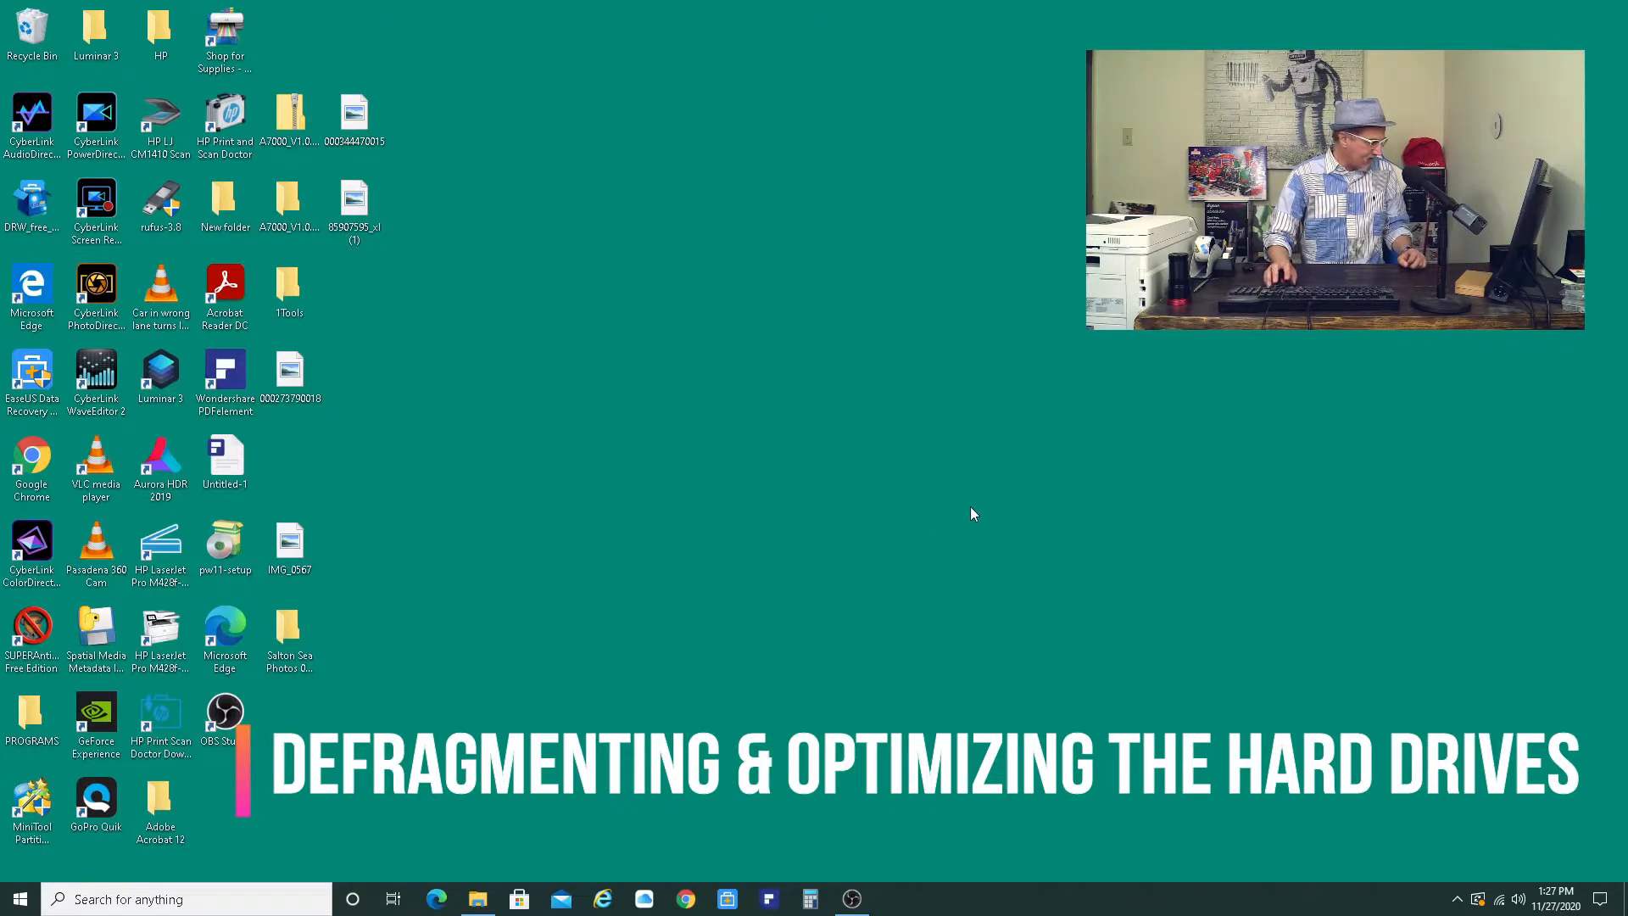
# - Search Windows Settings for defrag and open Perform recommended maintenance tasks automatically
pyautogui.click(21, 900)
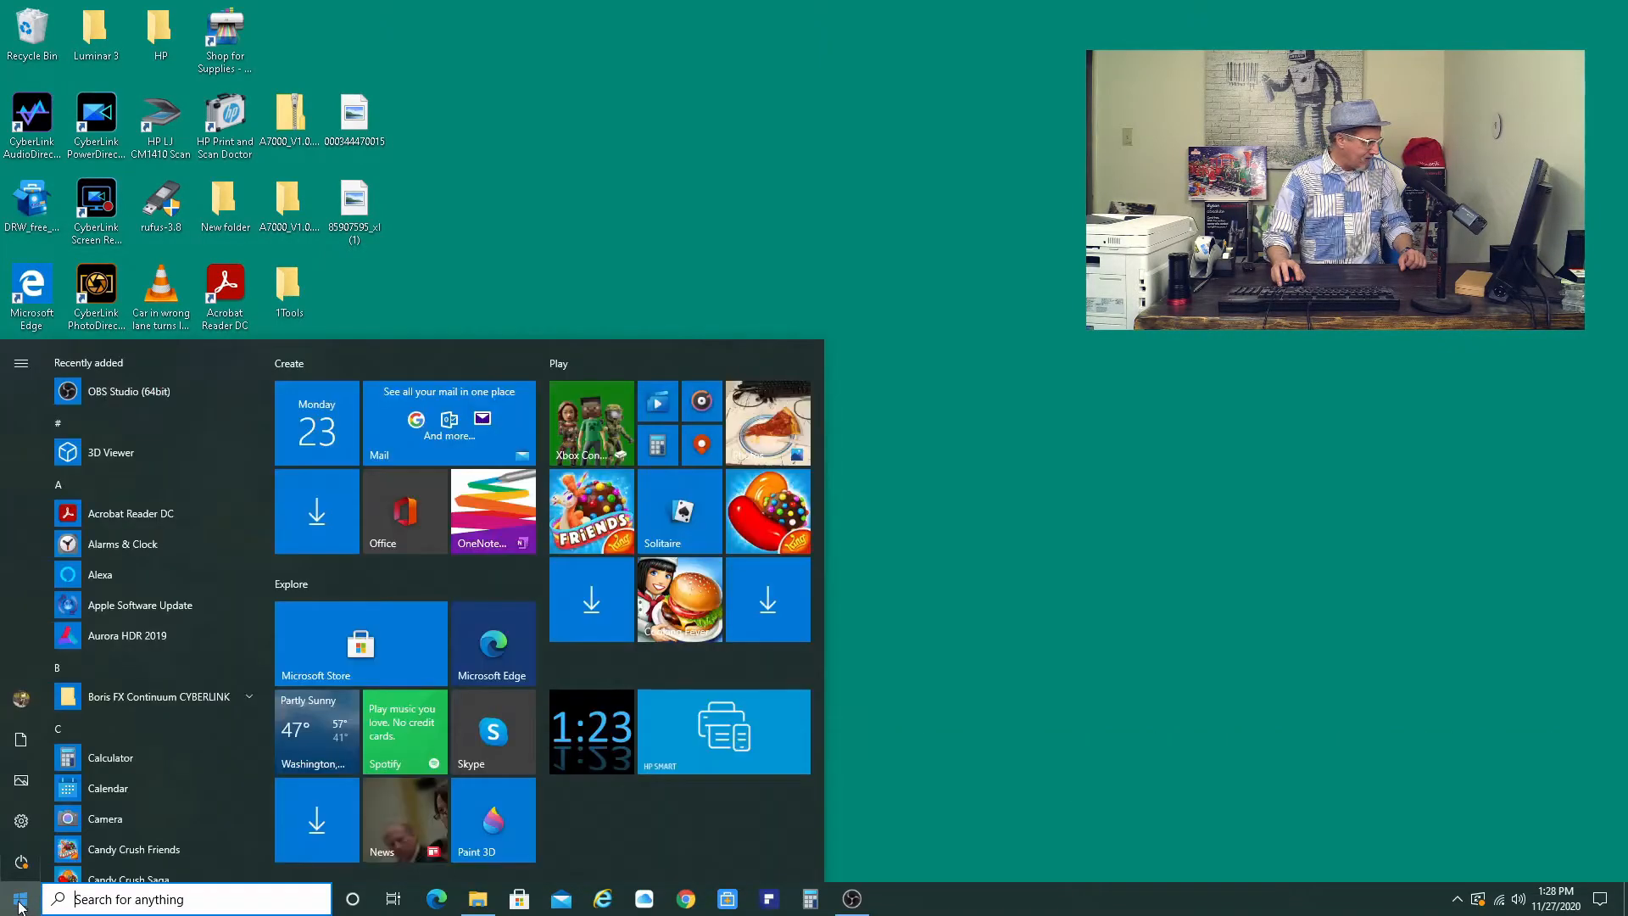
pyautogui.moveTo(22, 822)
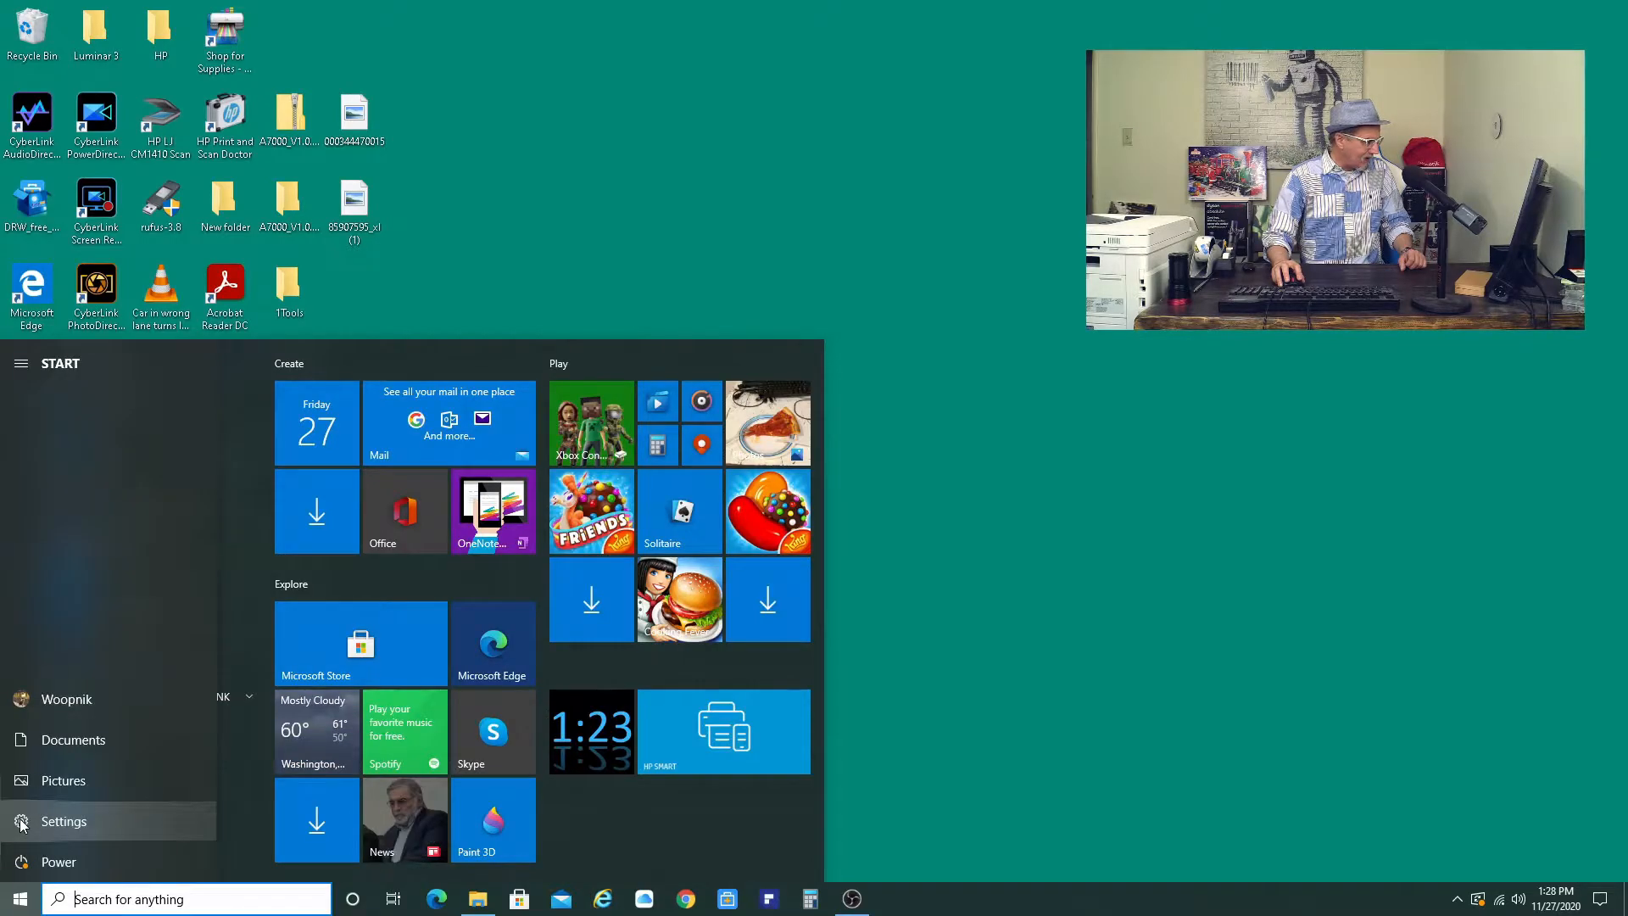
pyautogui.click(21, 822)
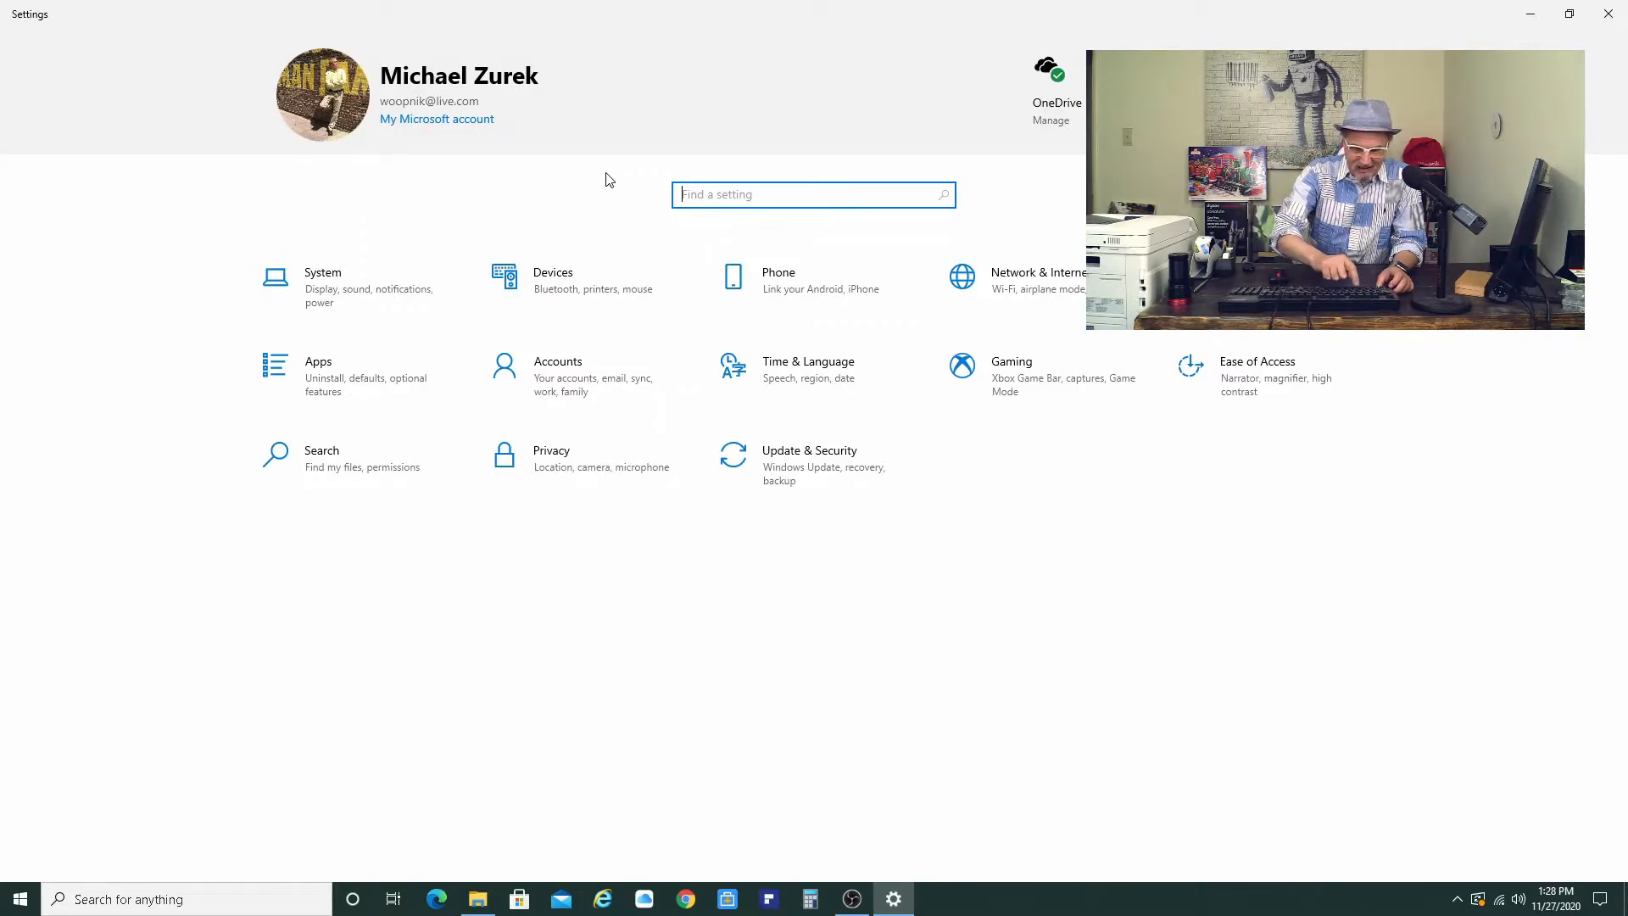
pyautogui.write('d')
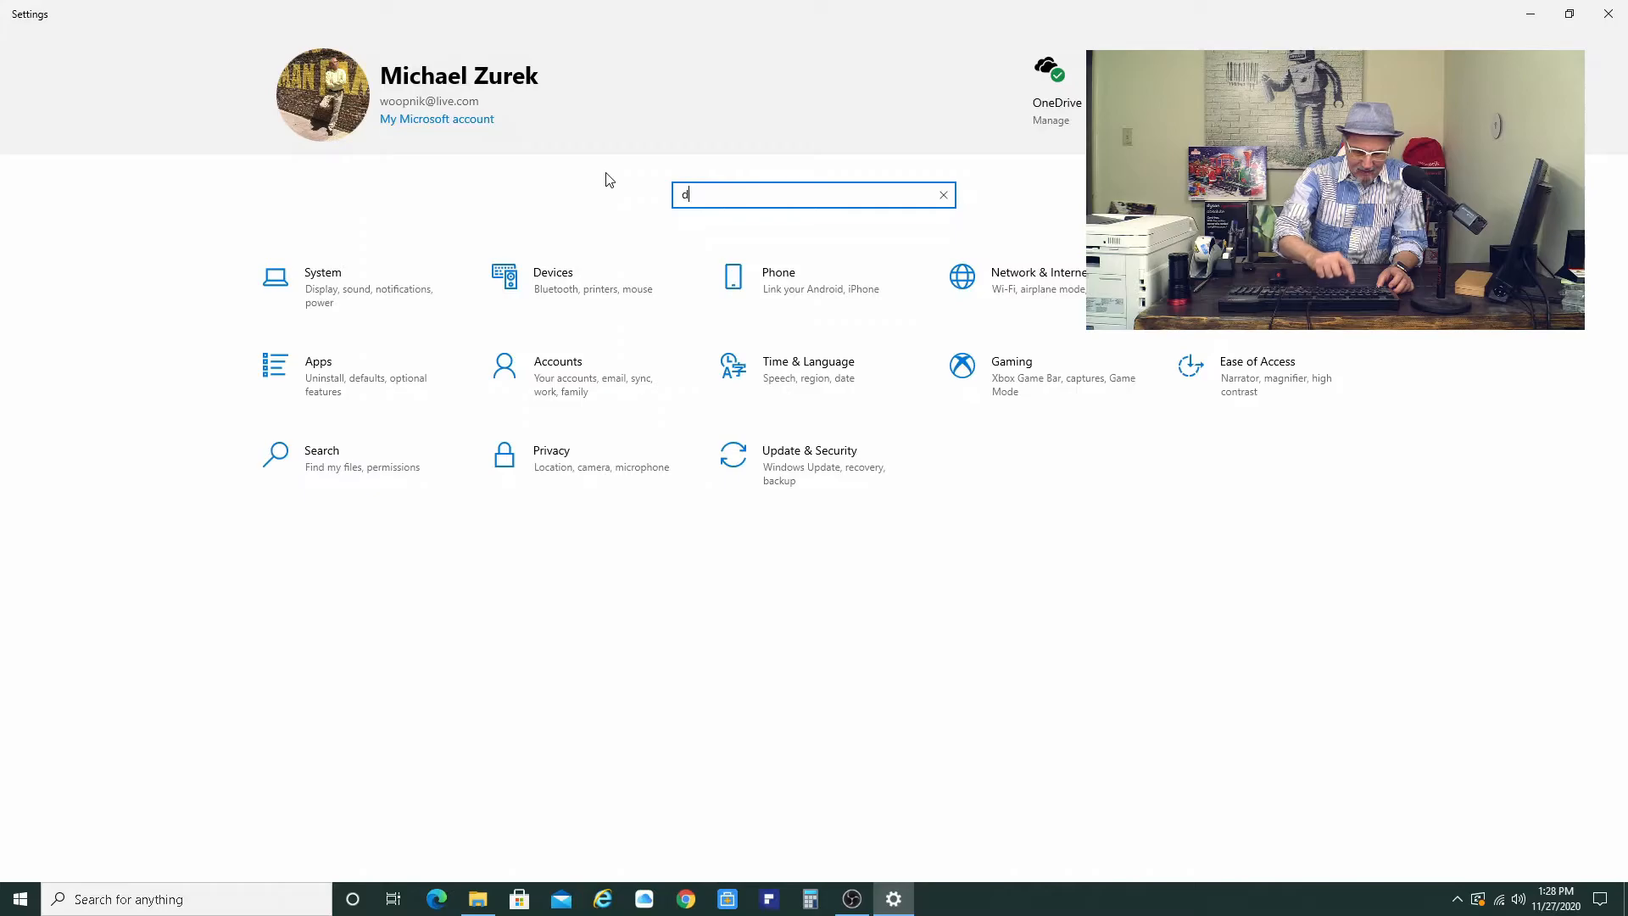
pyautogui.write('efrag')
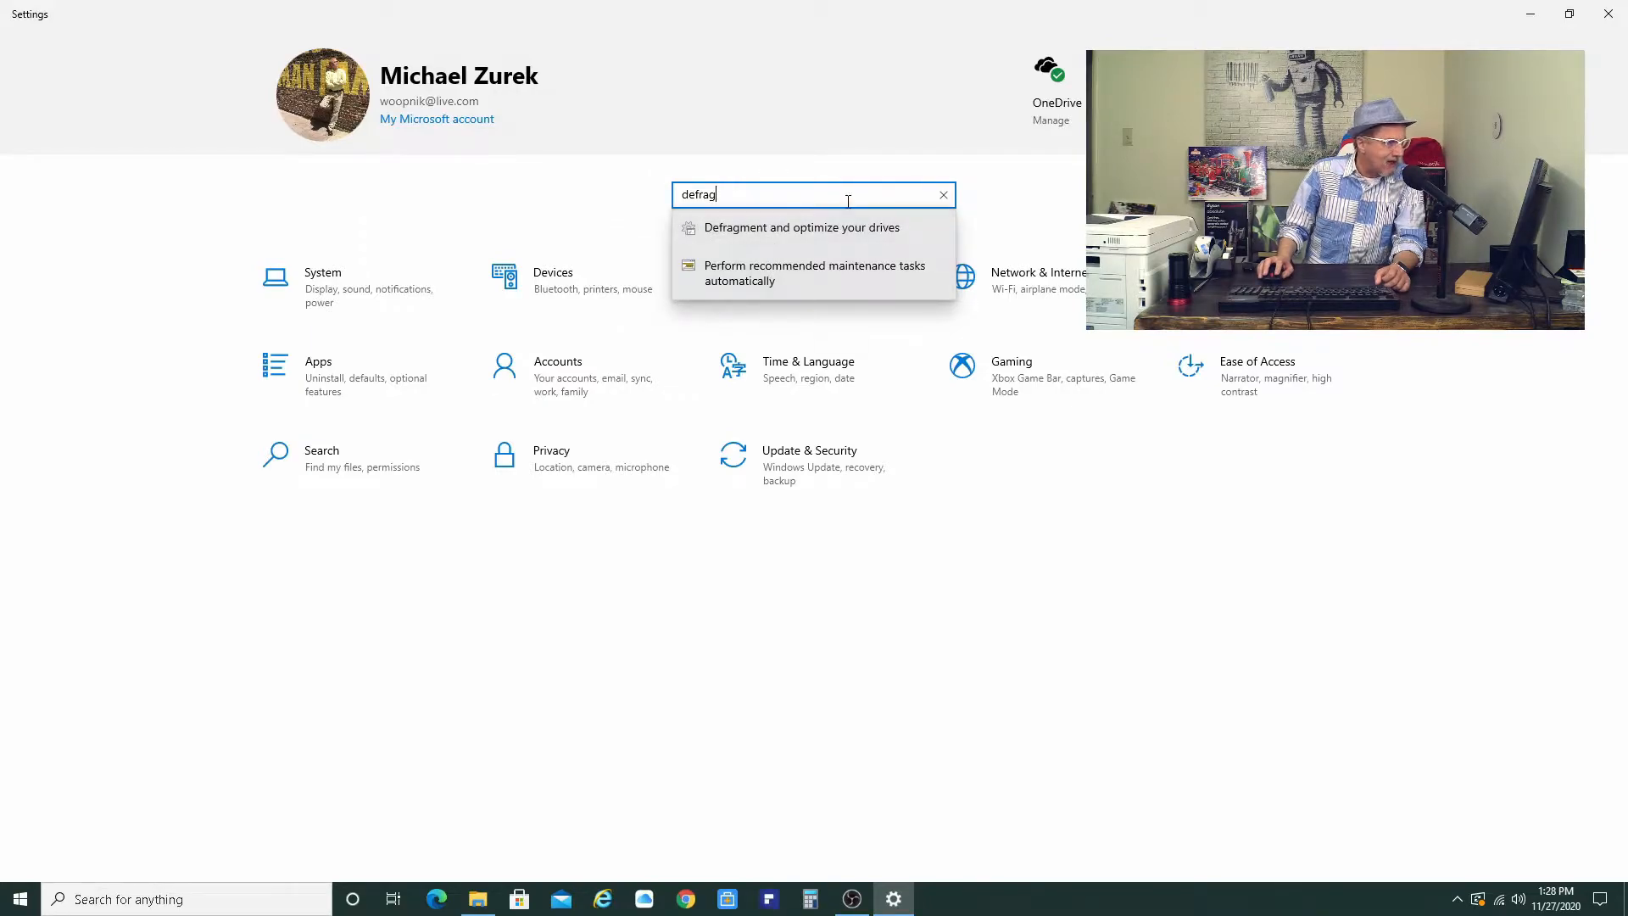
pyautogui.click(784, 273)
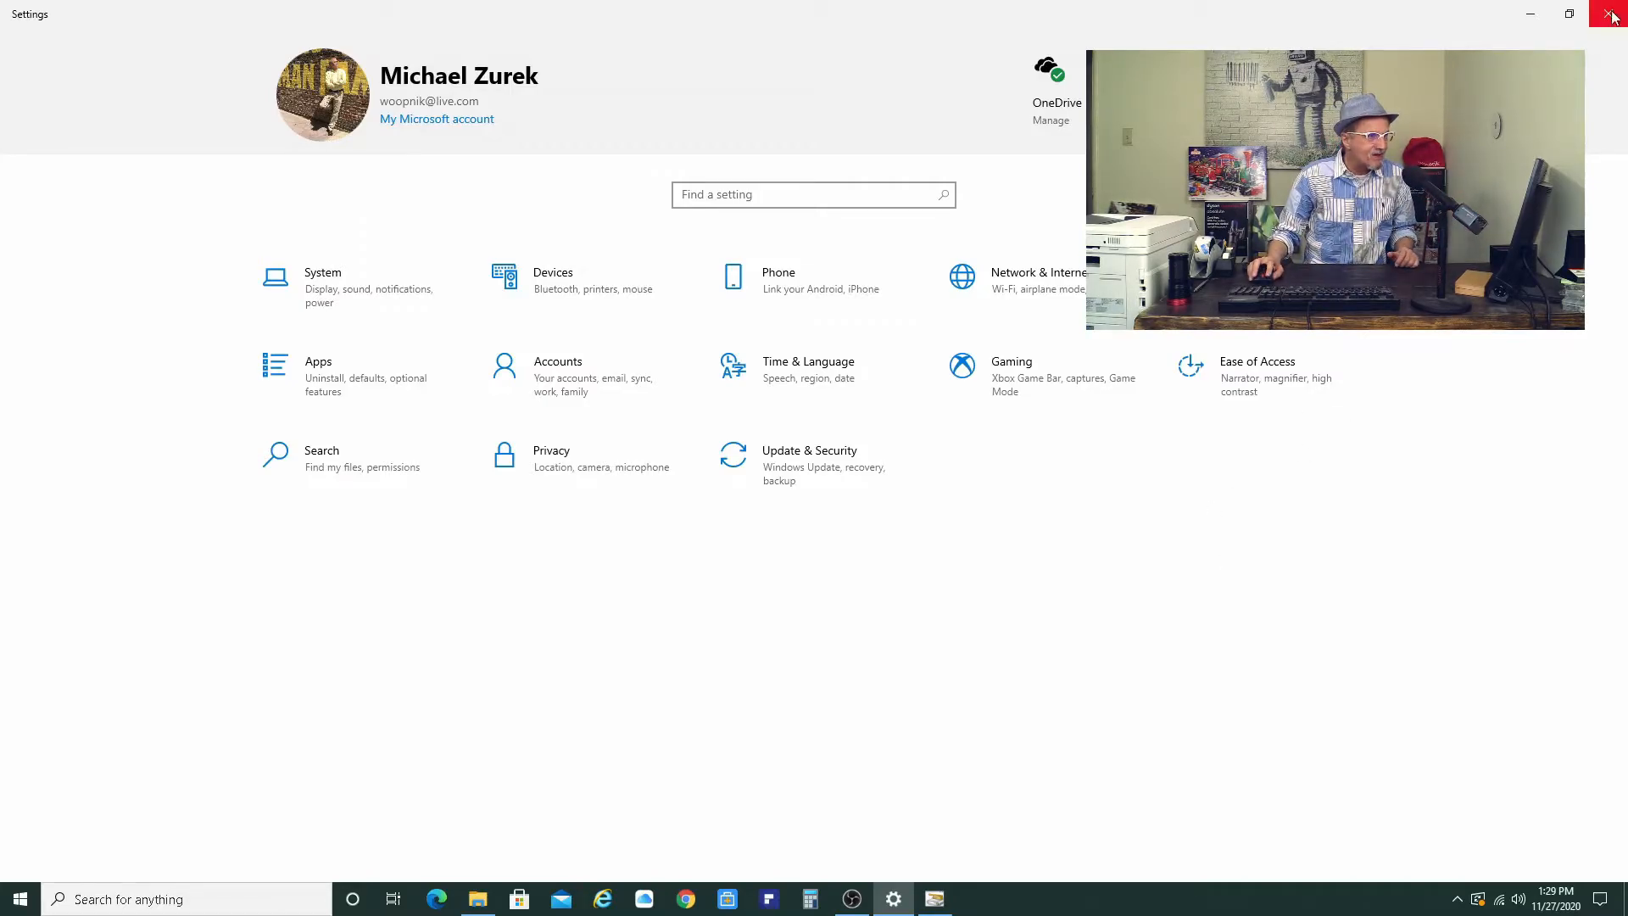
# - Run the System Maintenance troubleshooter, choosing to try troubleshooting as an administrator
pyautogui.click(1530, 17)
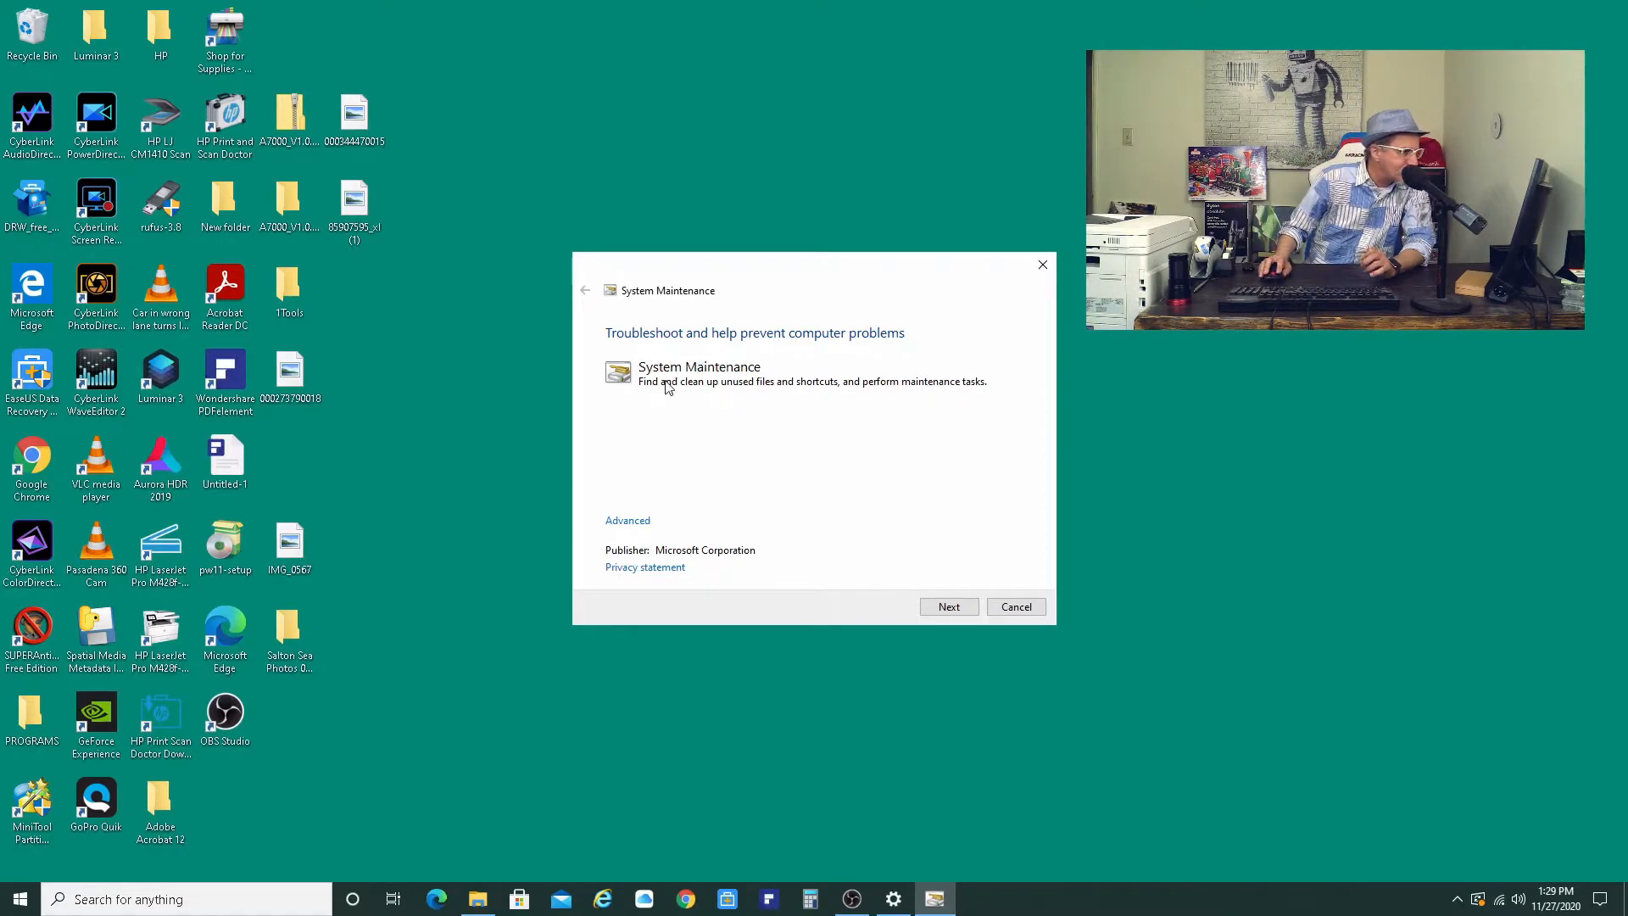
pyautogui.click(949, 607)
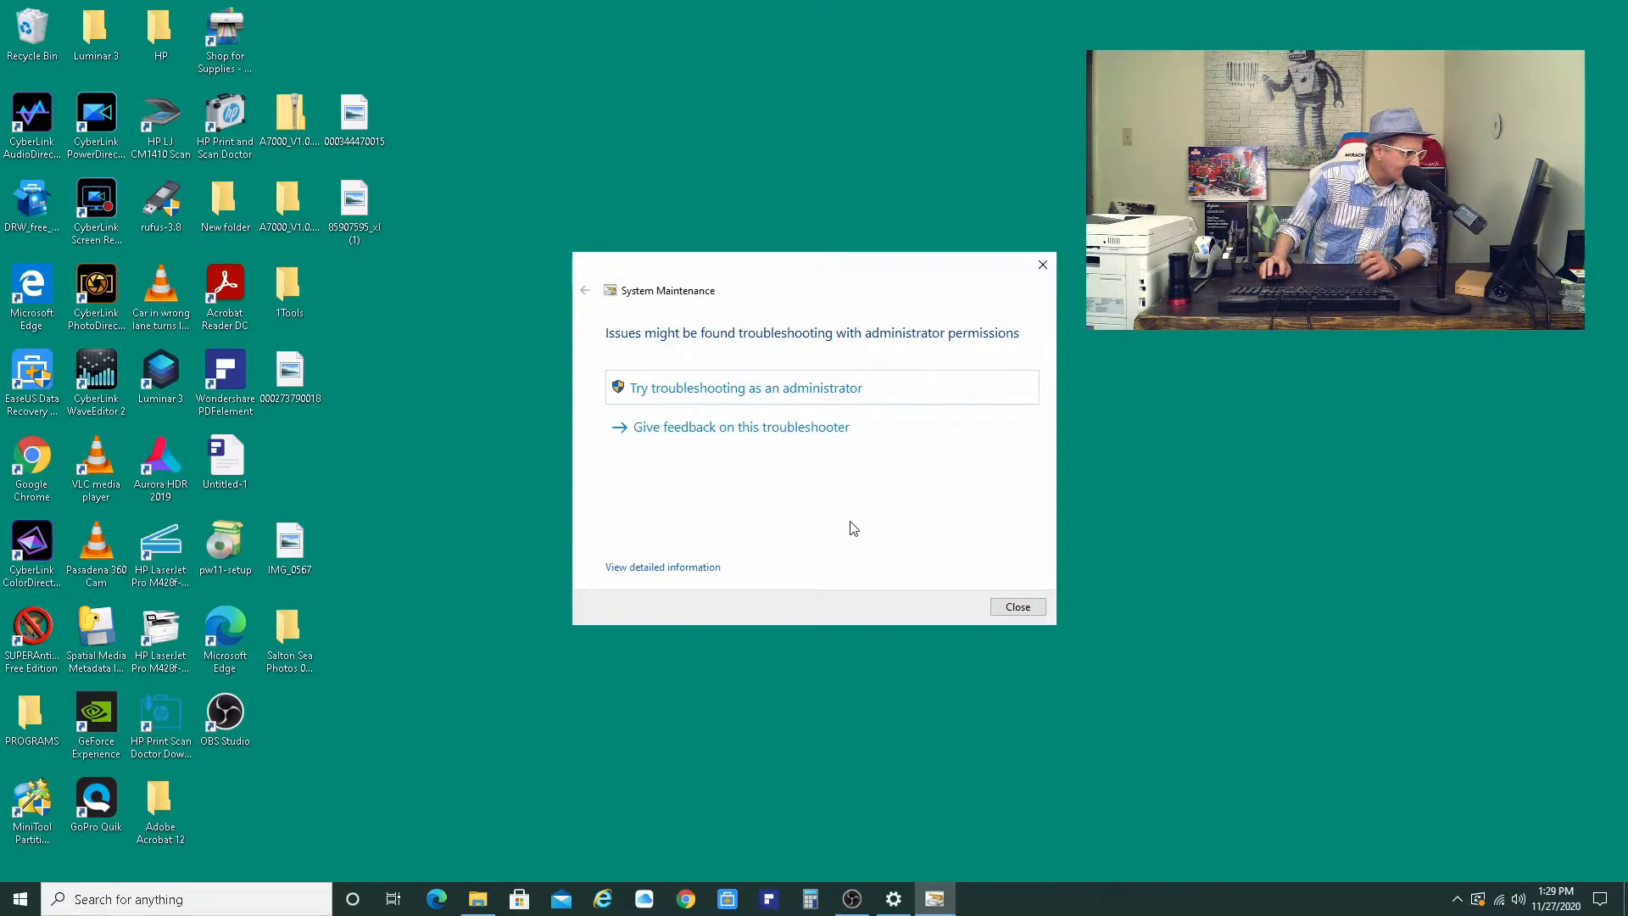
pyautogui.click(752, 396)
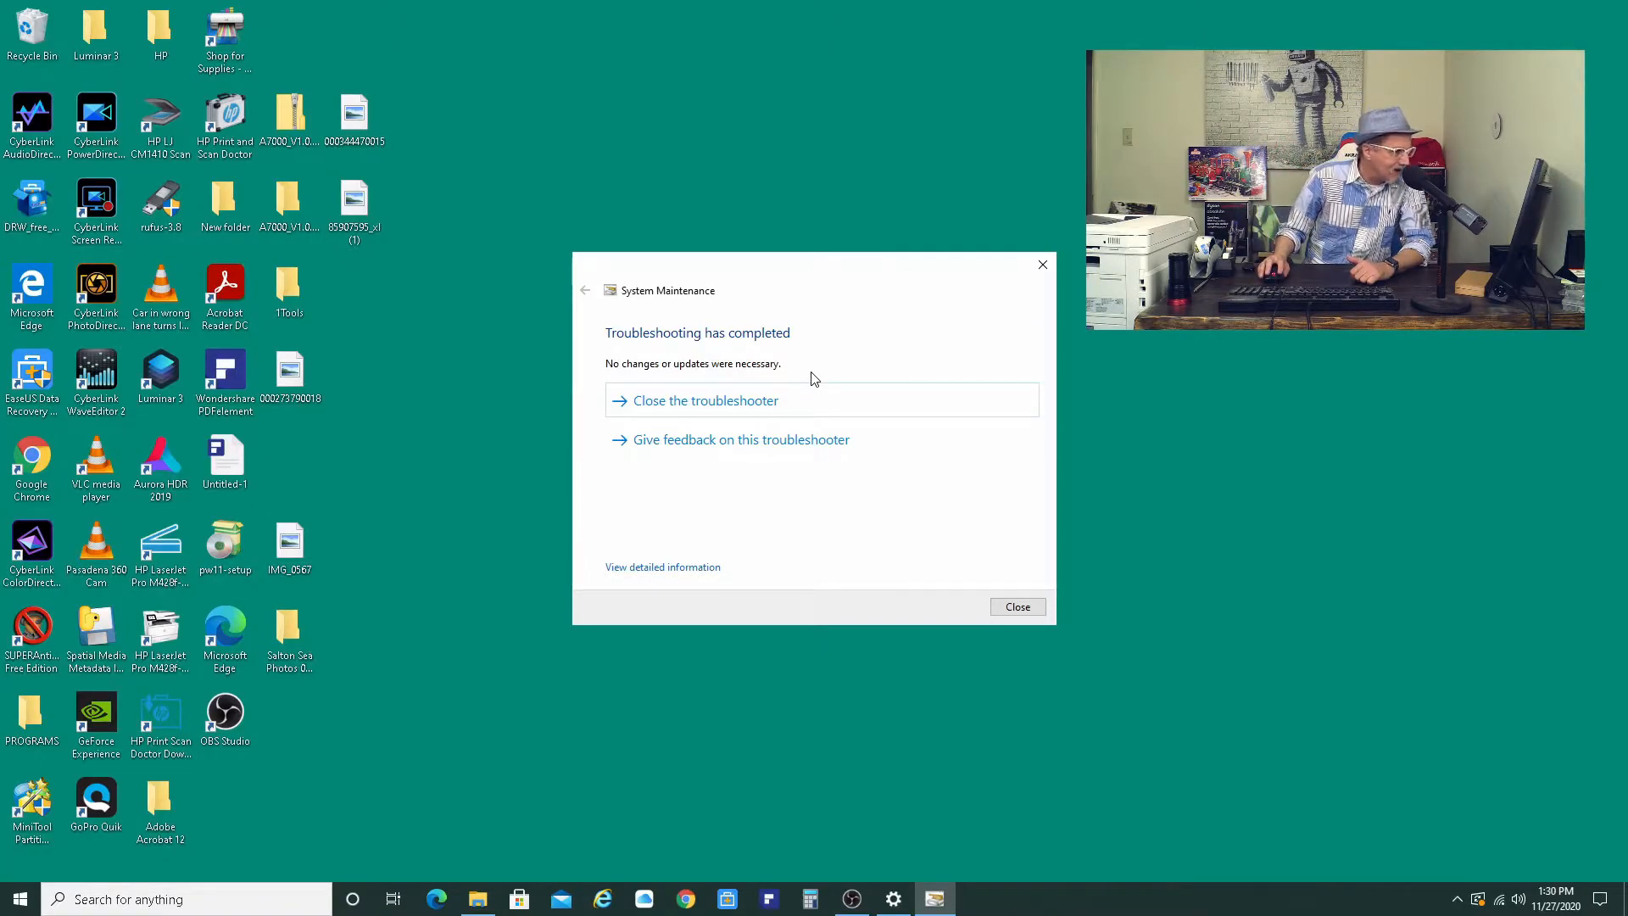
# - Examine the troubleshooting report's detailed information, expanding the detection and publisher details
pyautogui.click(667, 568)
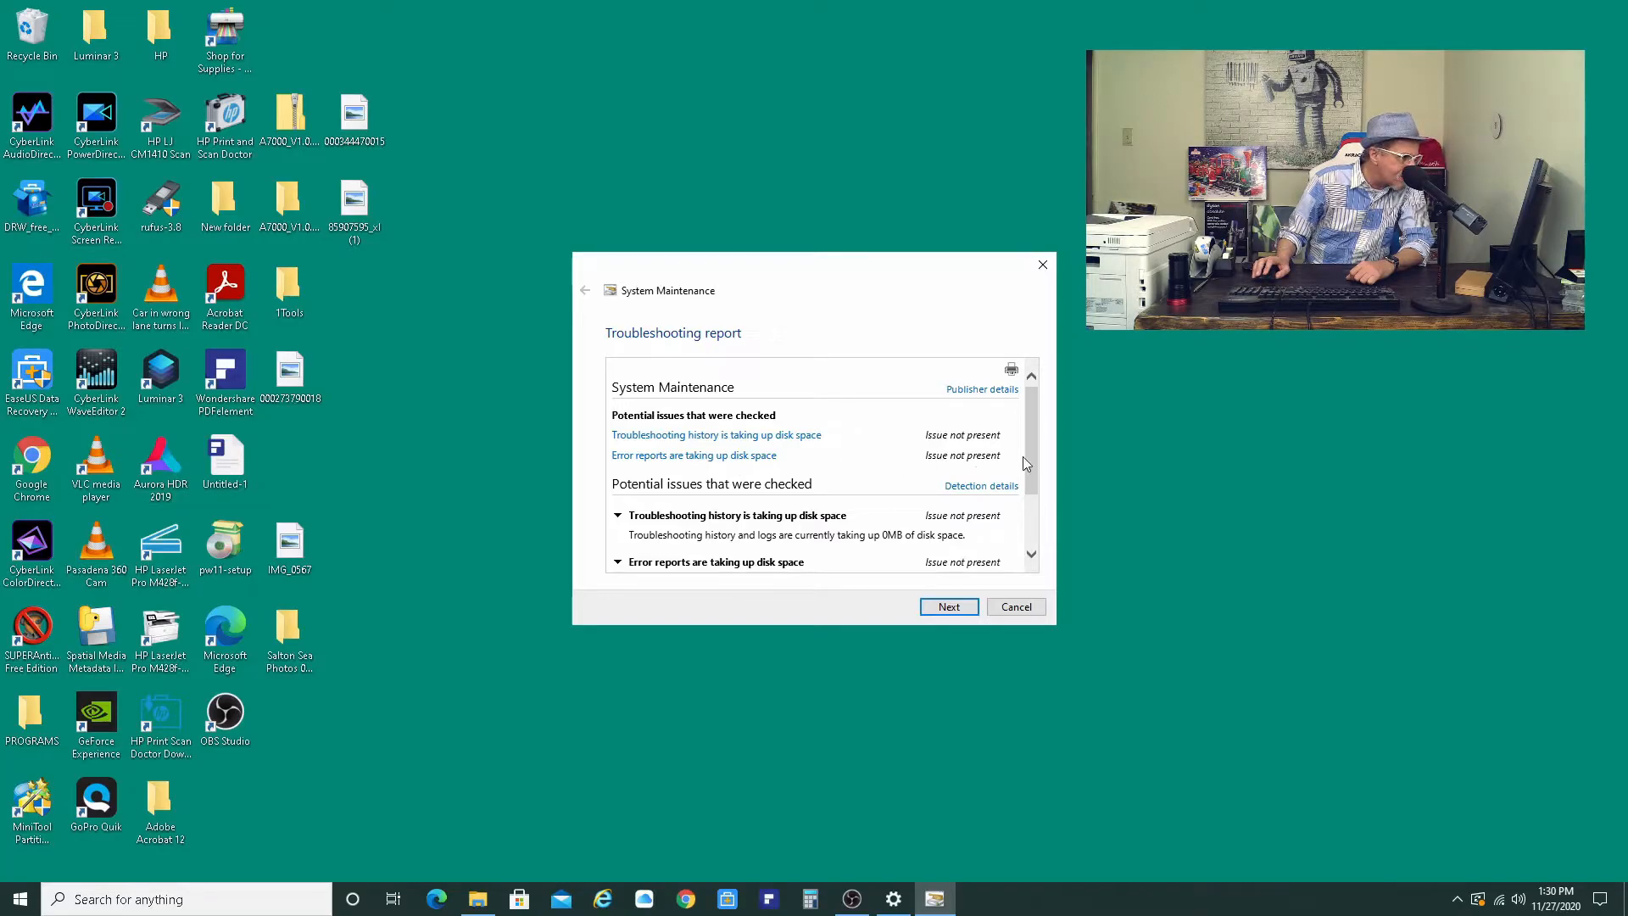
pyautogui.scroll(-1, 894, 468)
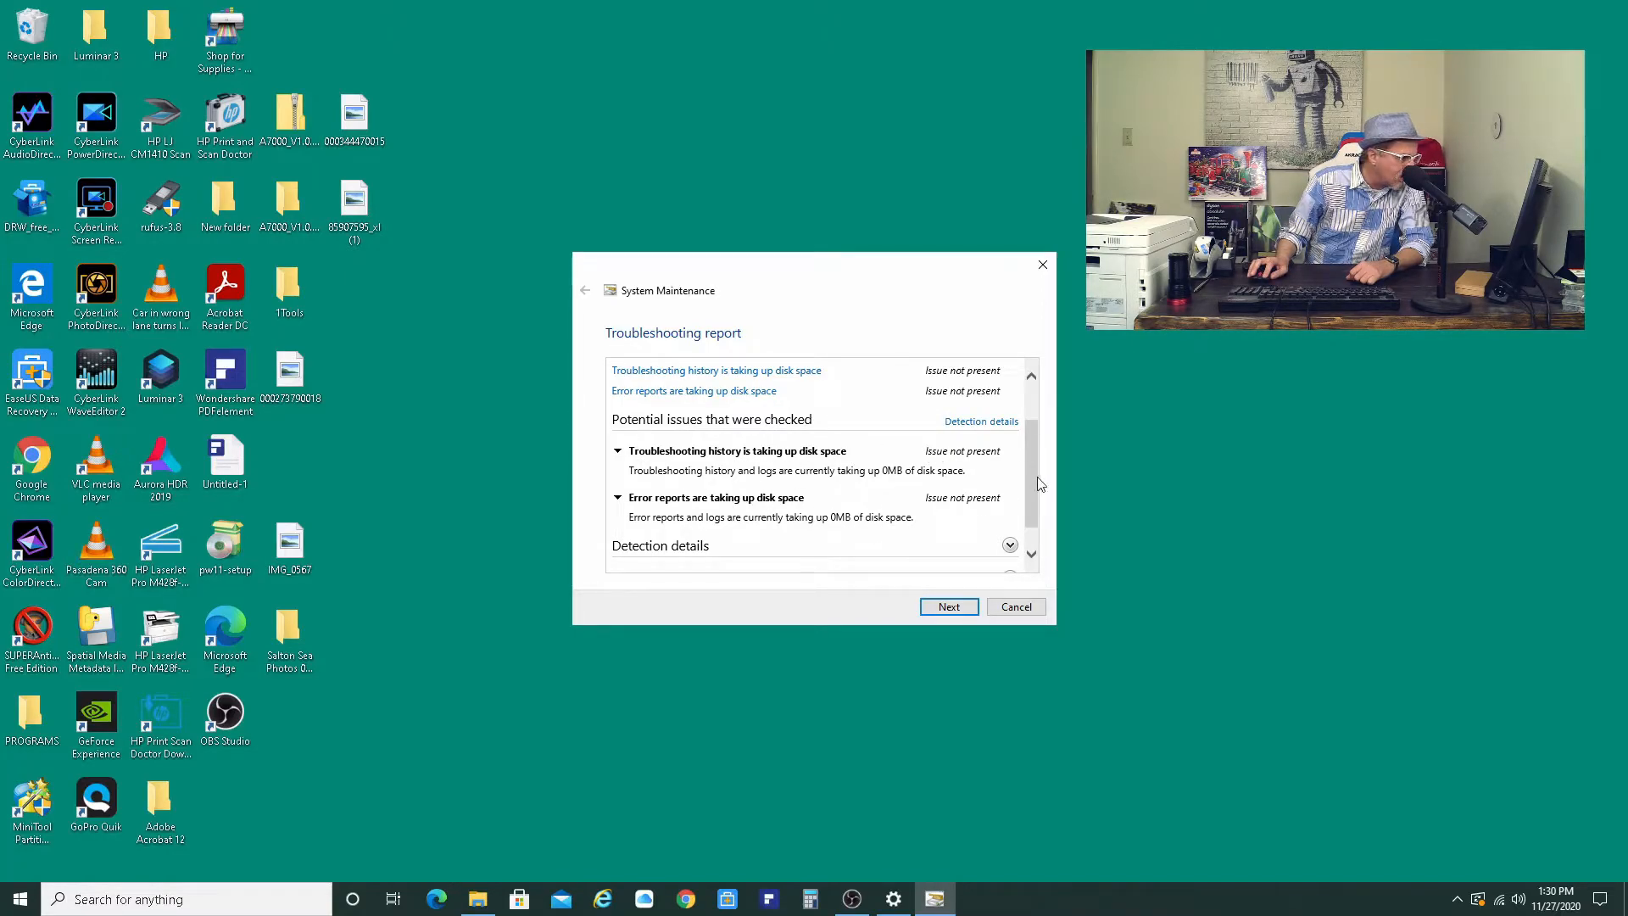
pyautogui.moveTo(1030, 479); pyautogui.dragTo(1031, 502)
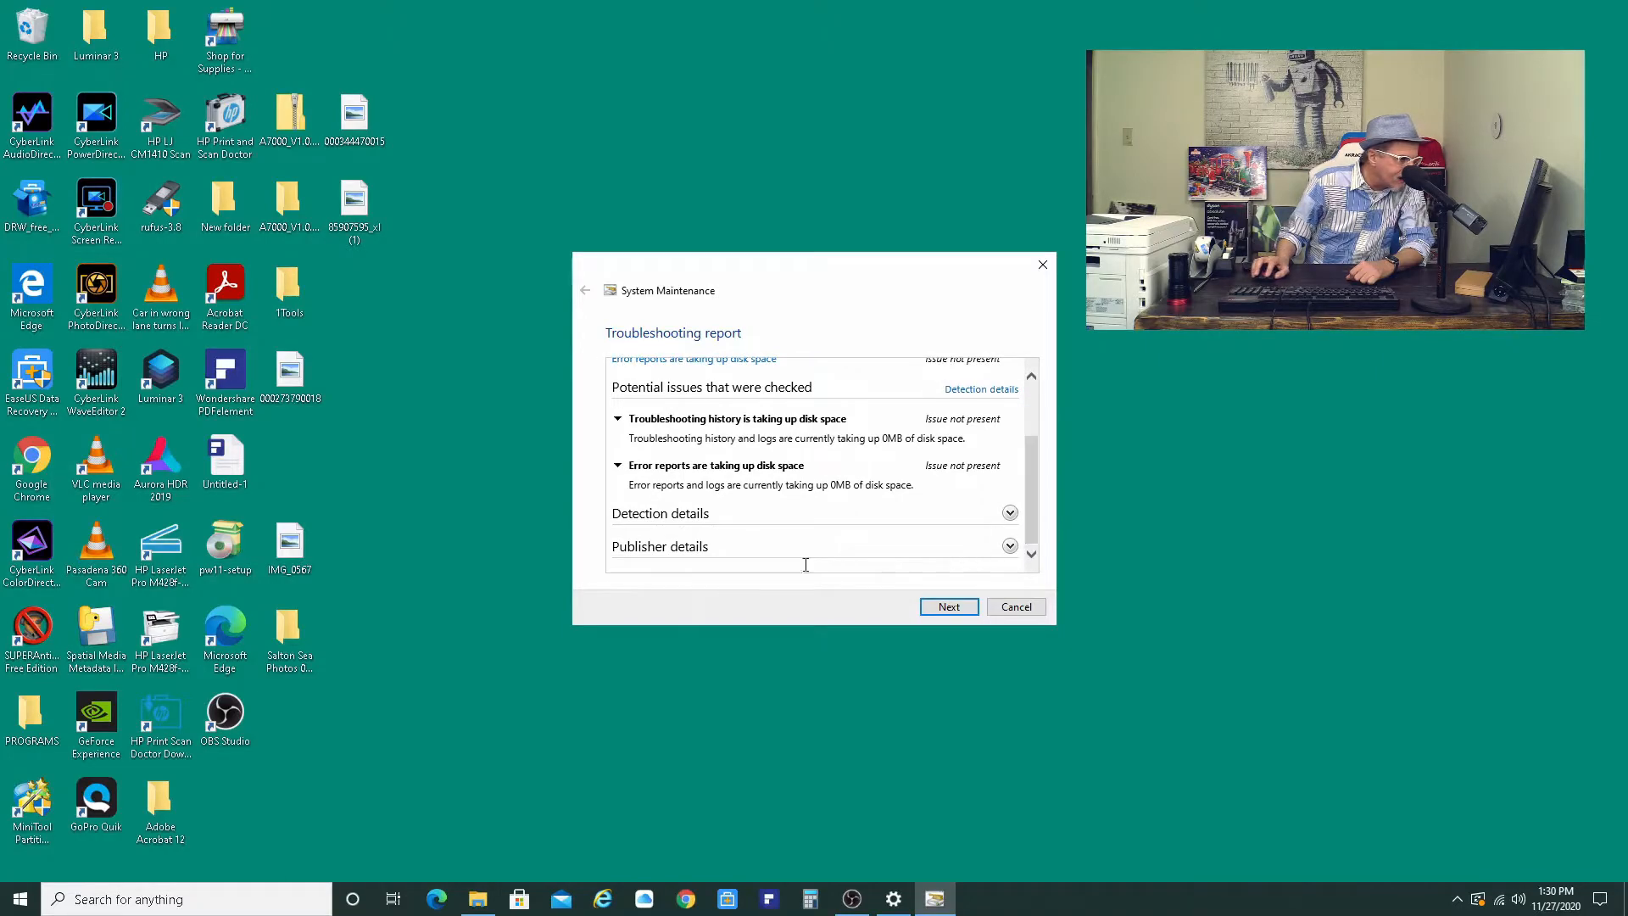
pyautogui.click(1009, 513)
pyautogui.scroll(-1, 947, 521)
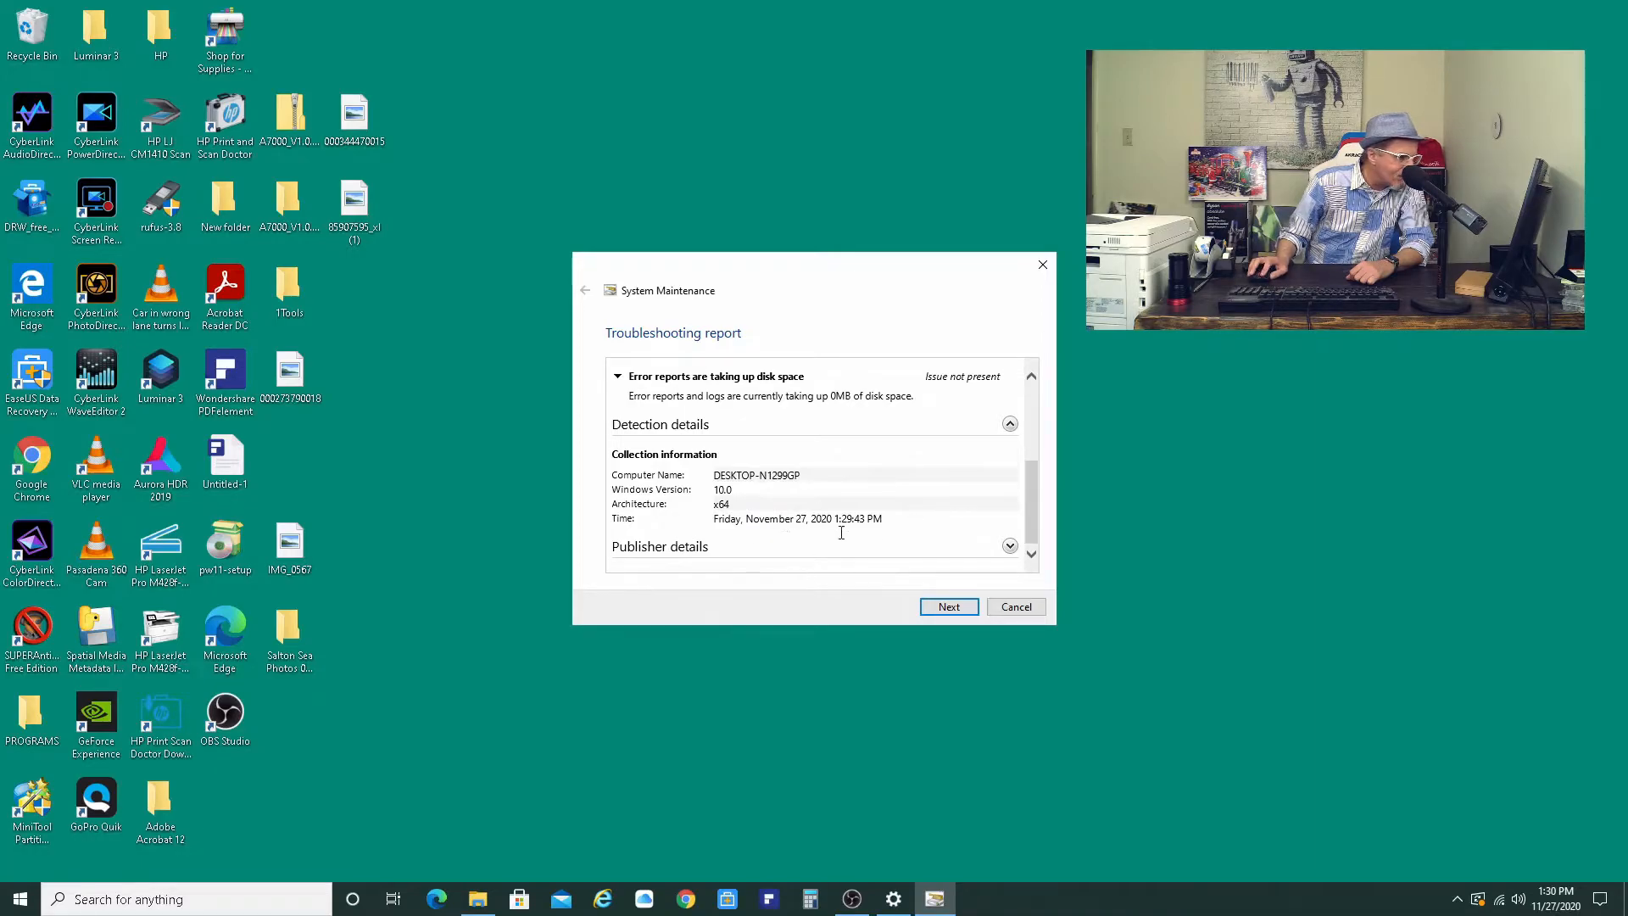
pyautogui.click(1009, 547)
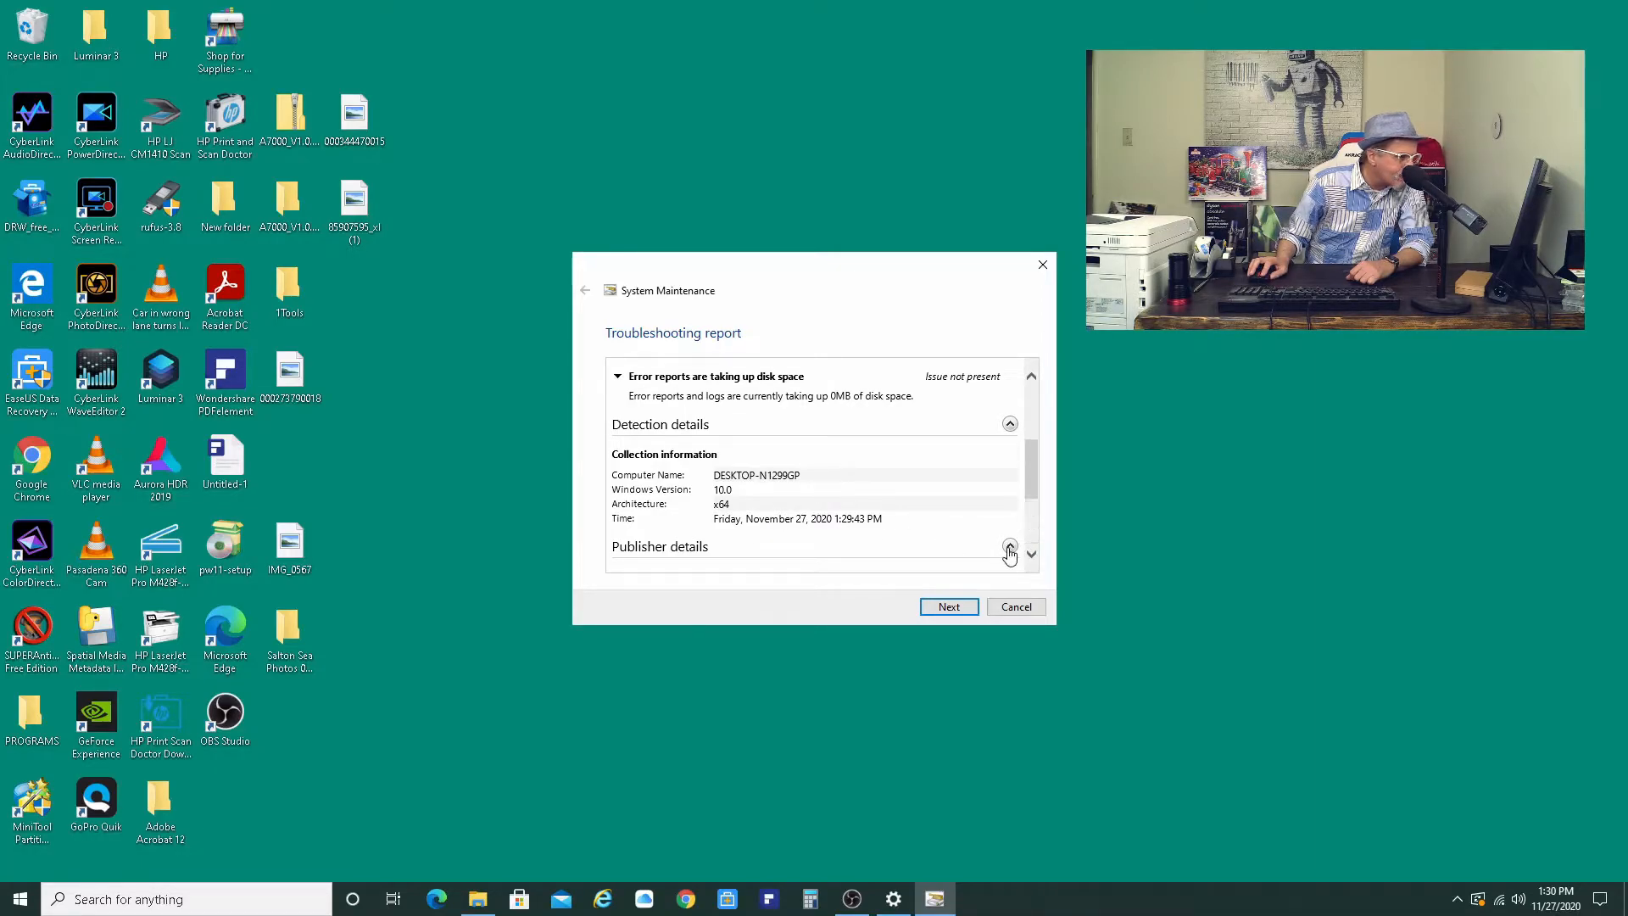
pyautogui.scroll(6, 958, 484)
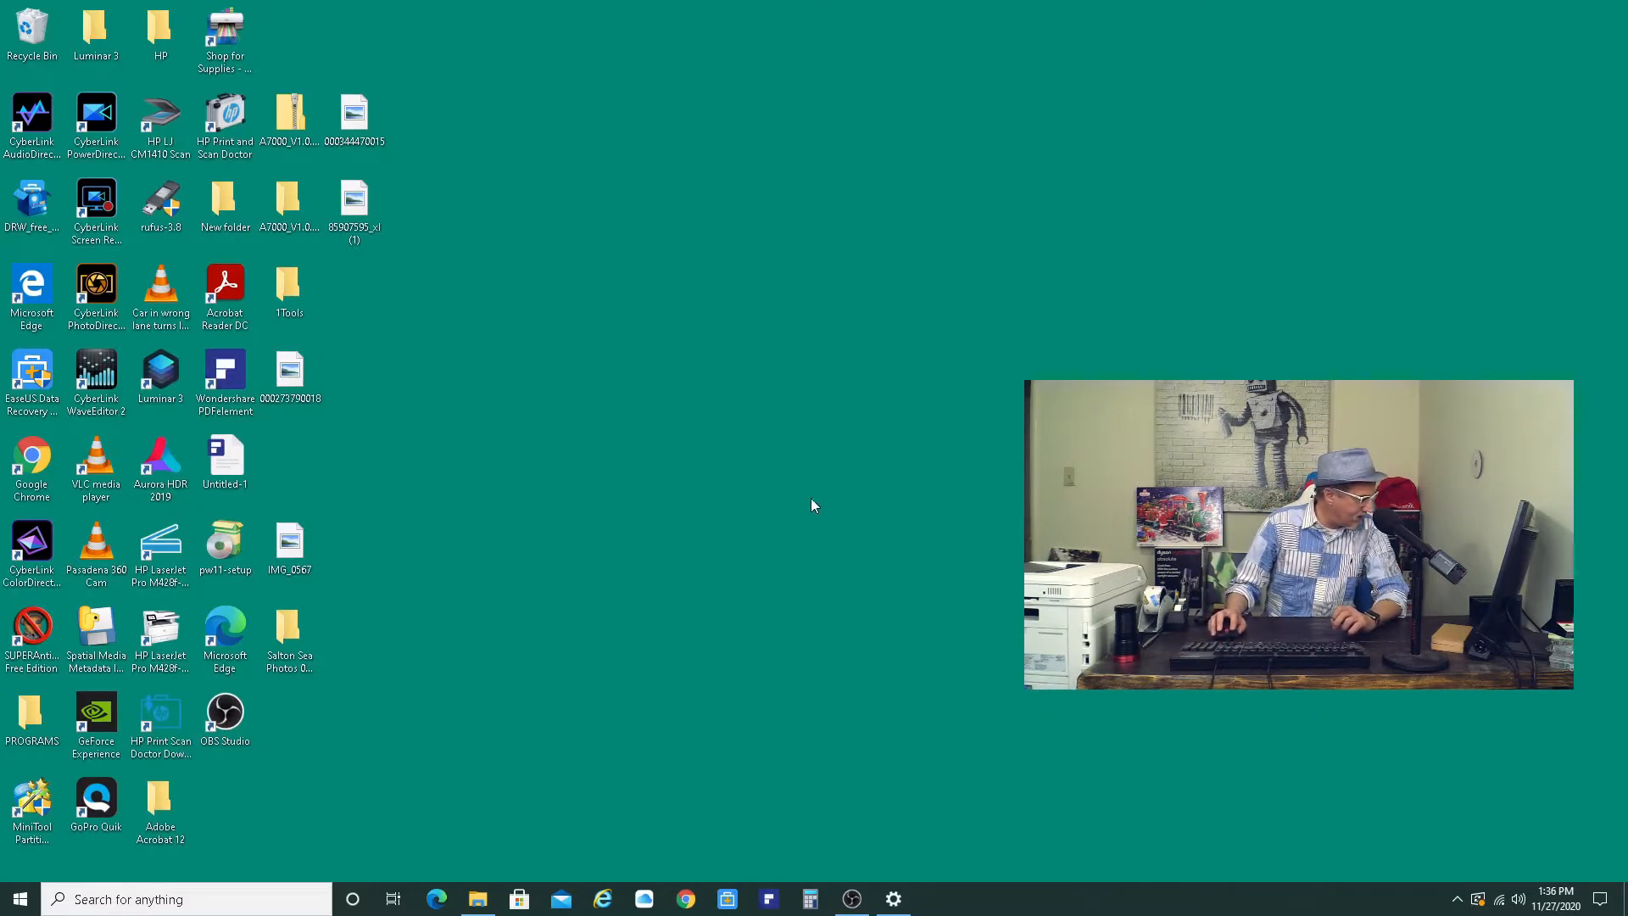
# - Open the Storage page under System in Windows Settings and switch Storage Sense off and back on
pyautogui.click(18, 901)
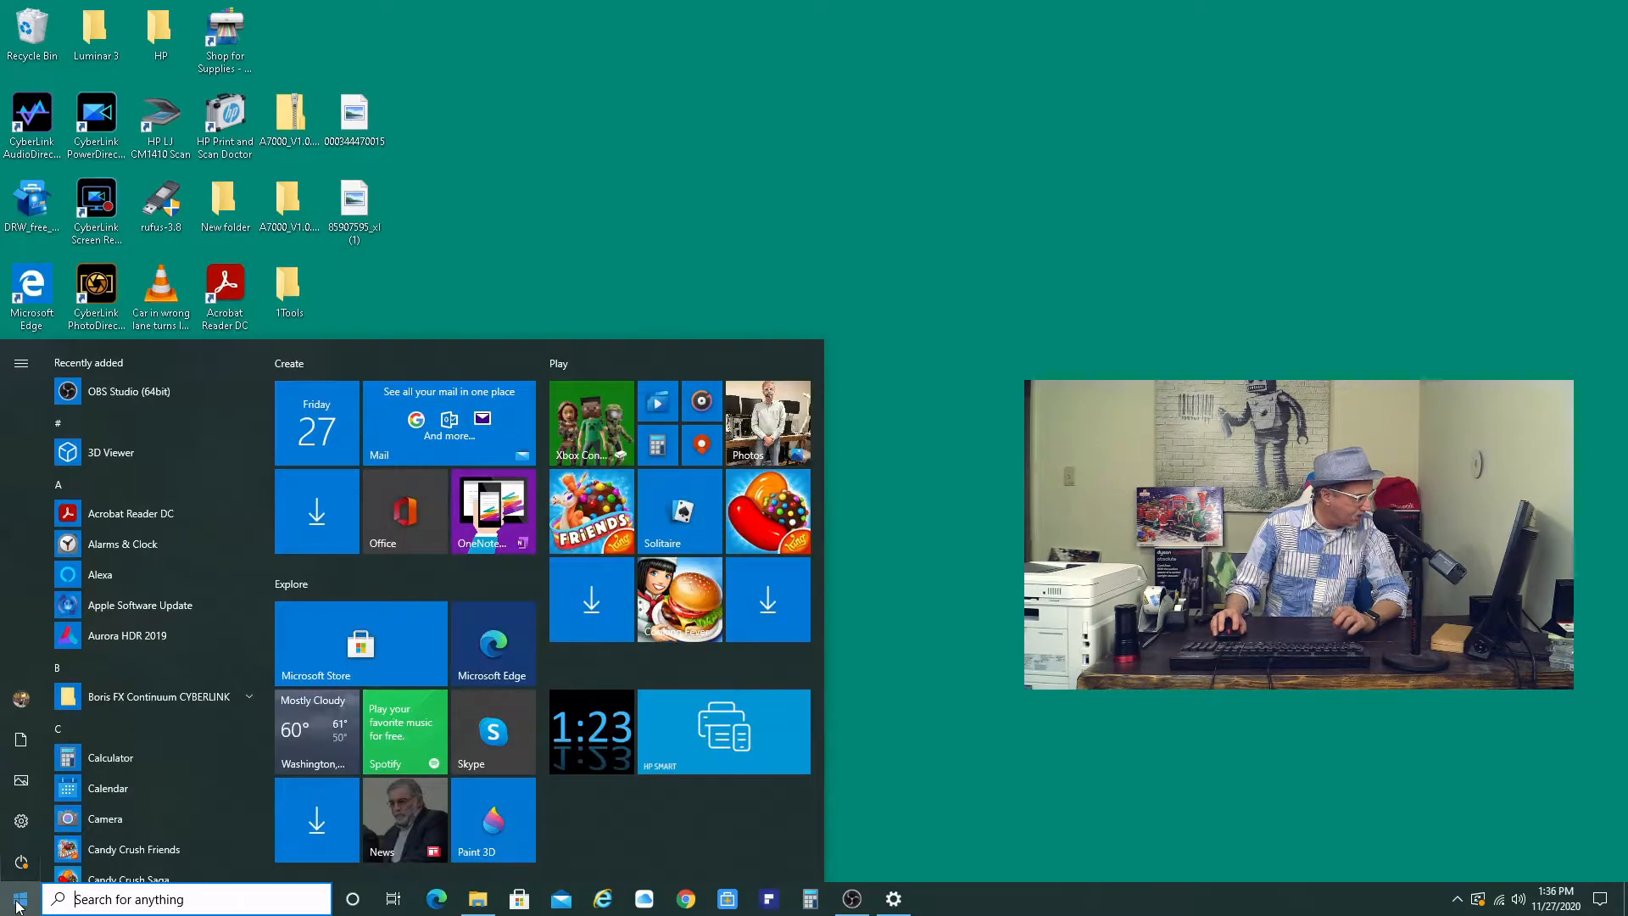
pyautogui.click(22, 822)
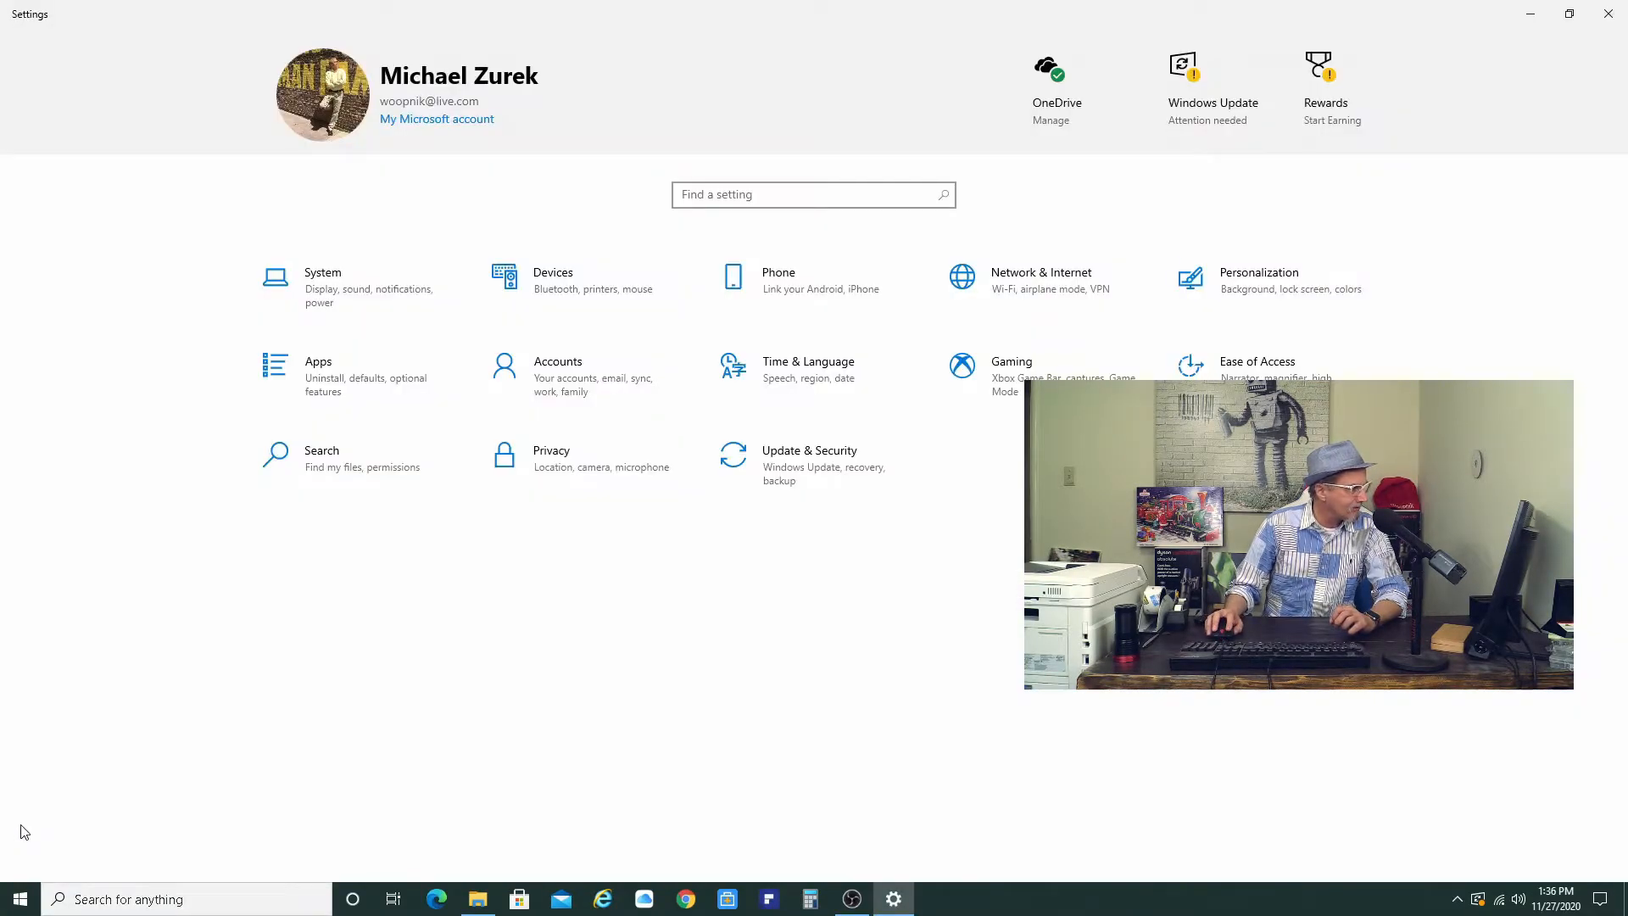
pyautogui.click(328, 302)
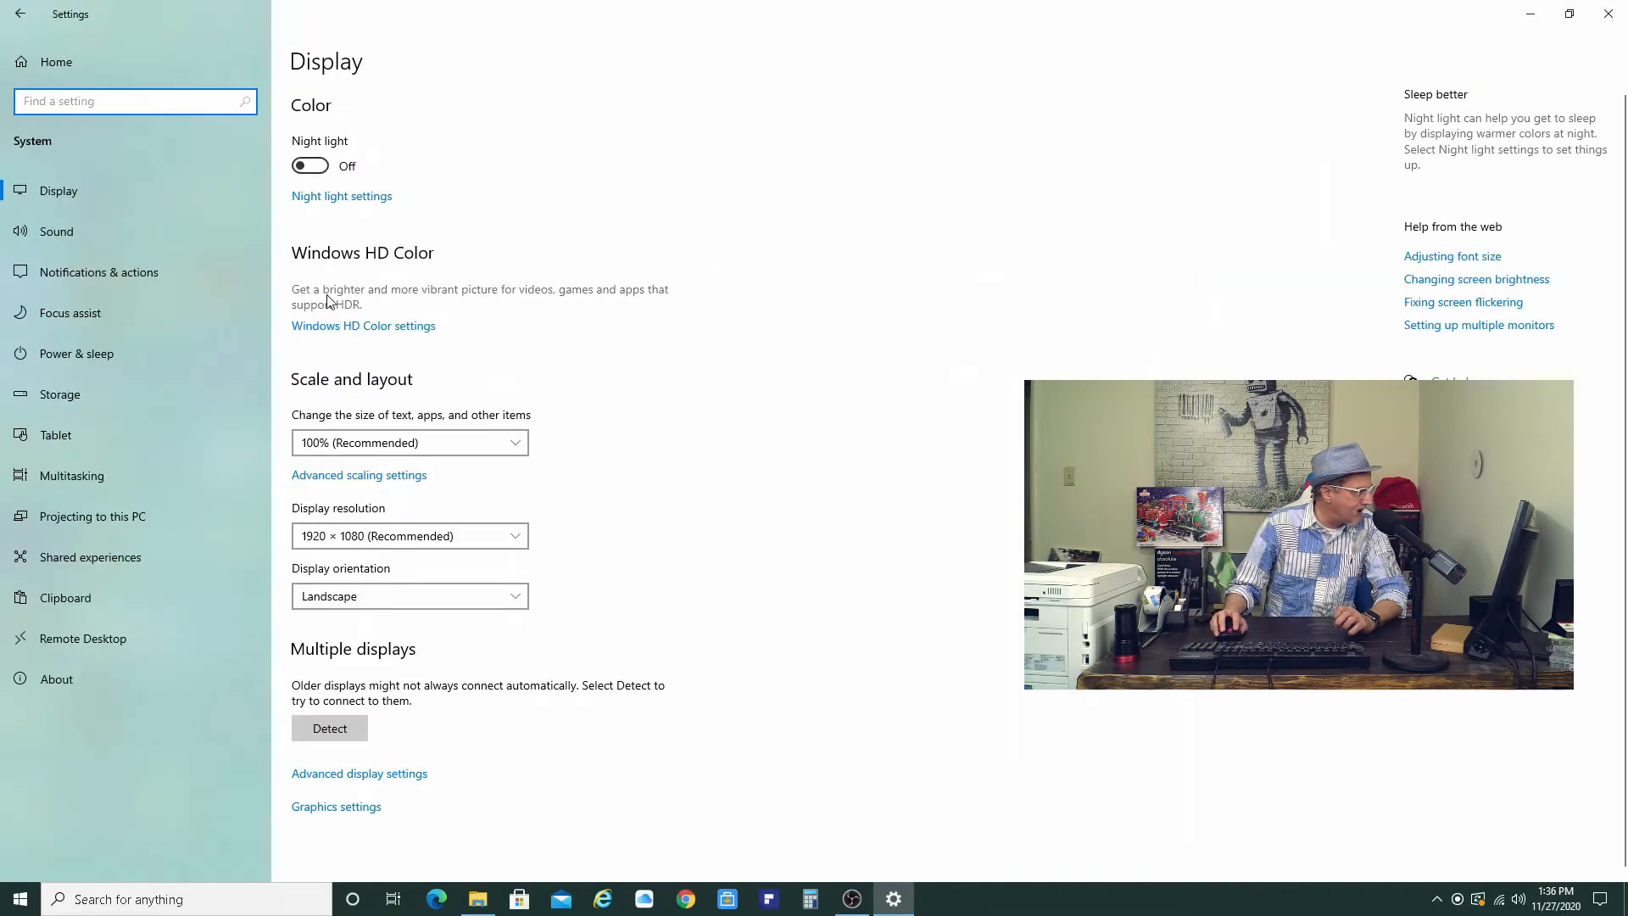
pyautogui.click(61, 396)
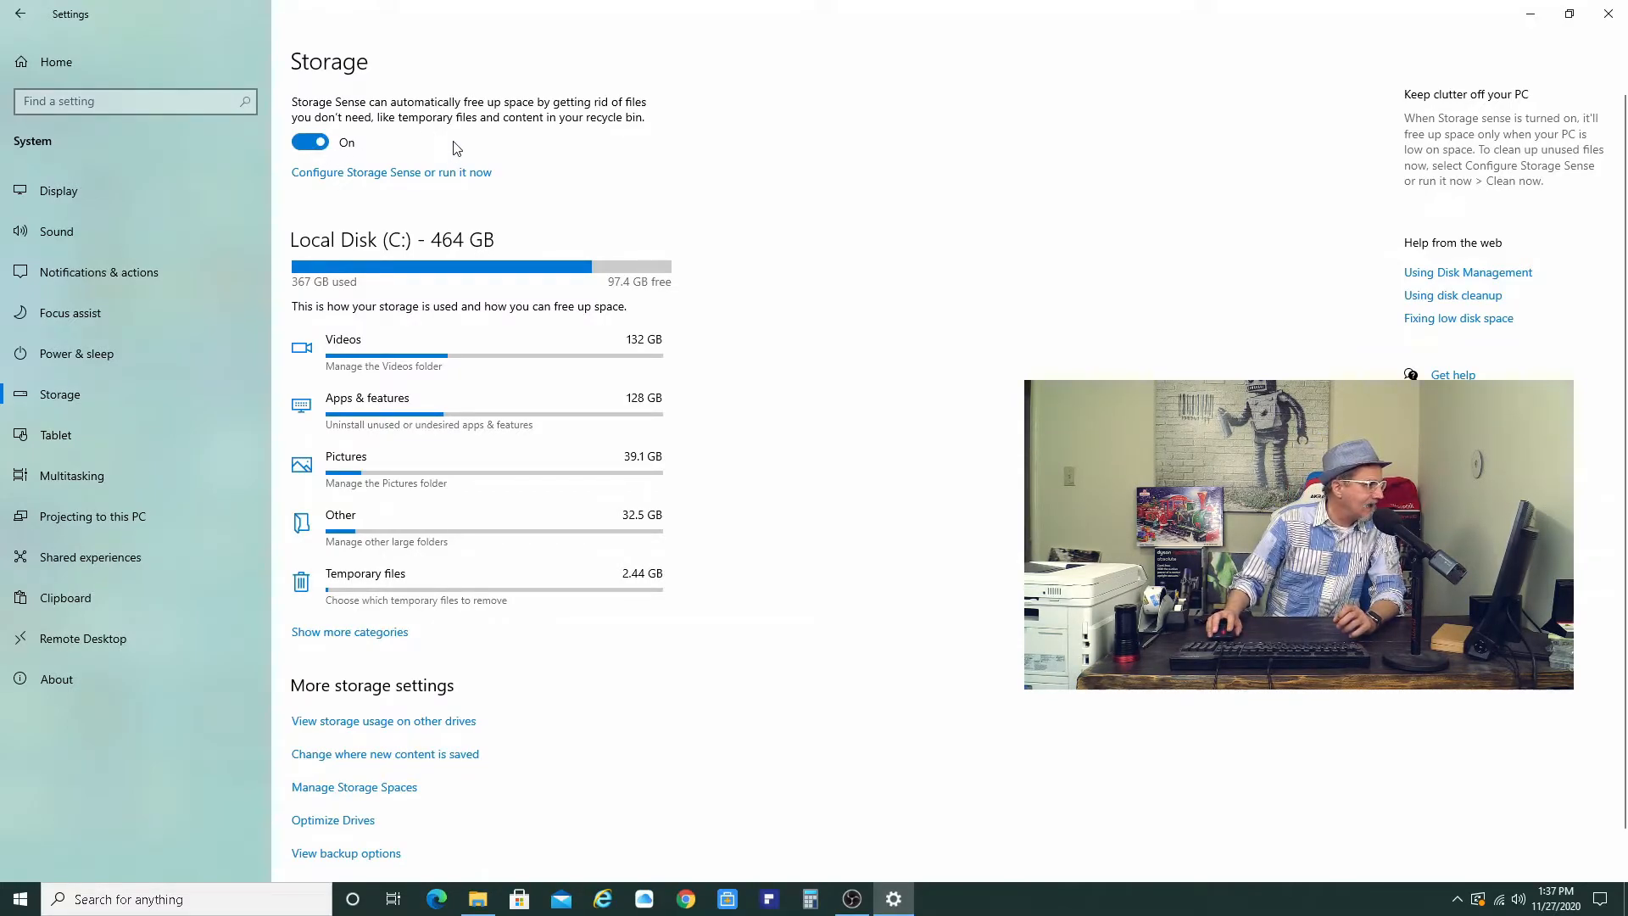
pyautogui.click(303, 144)
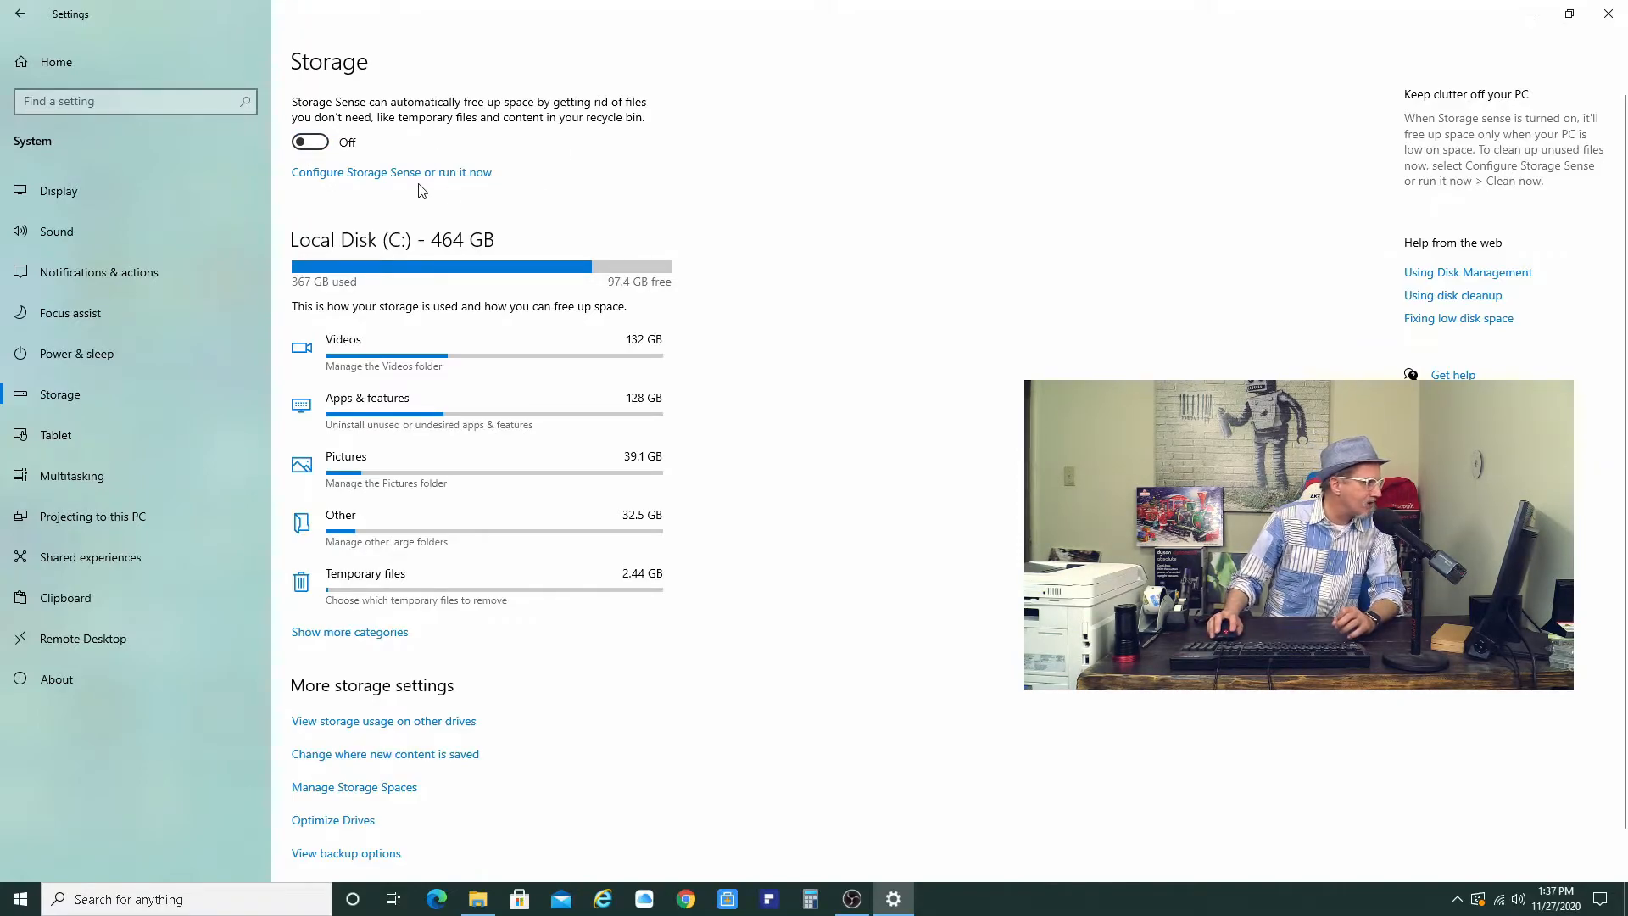
pyautogui.click(319, 146)
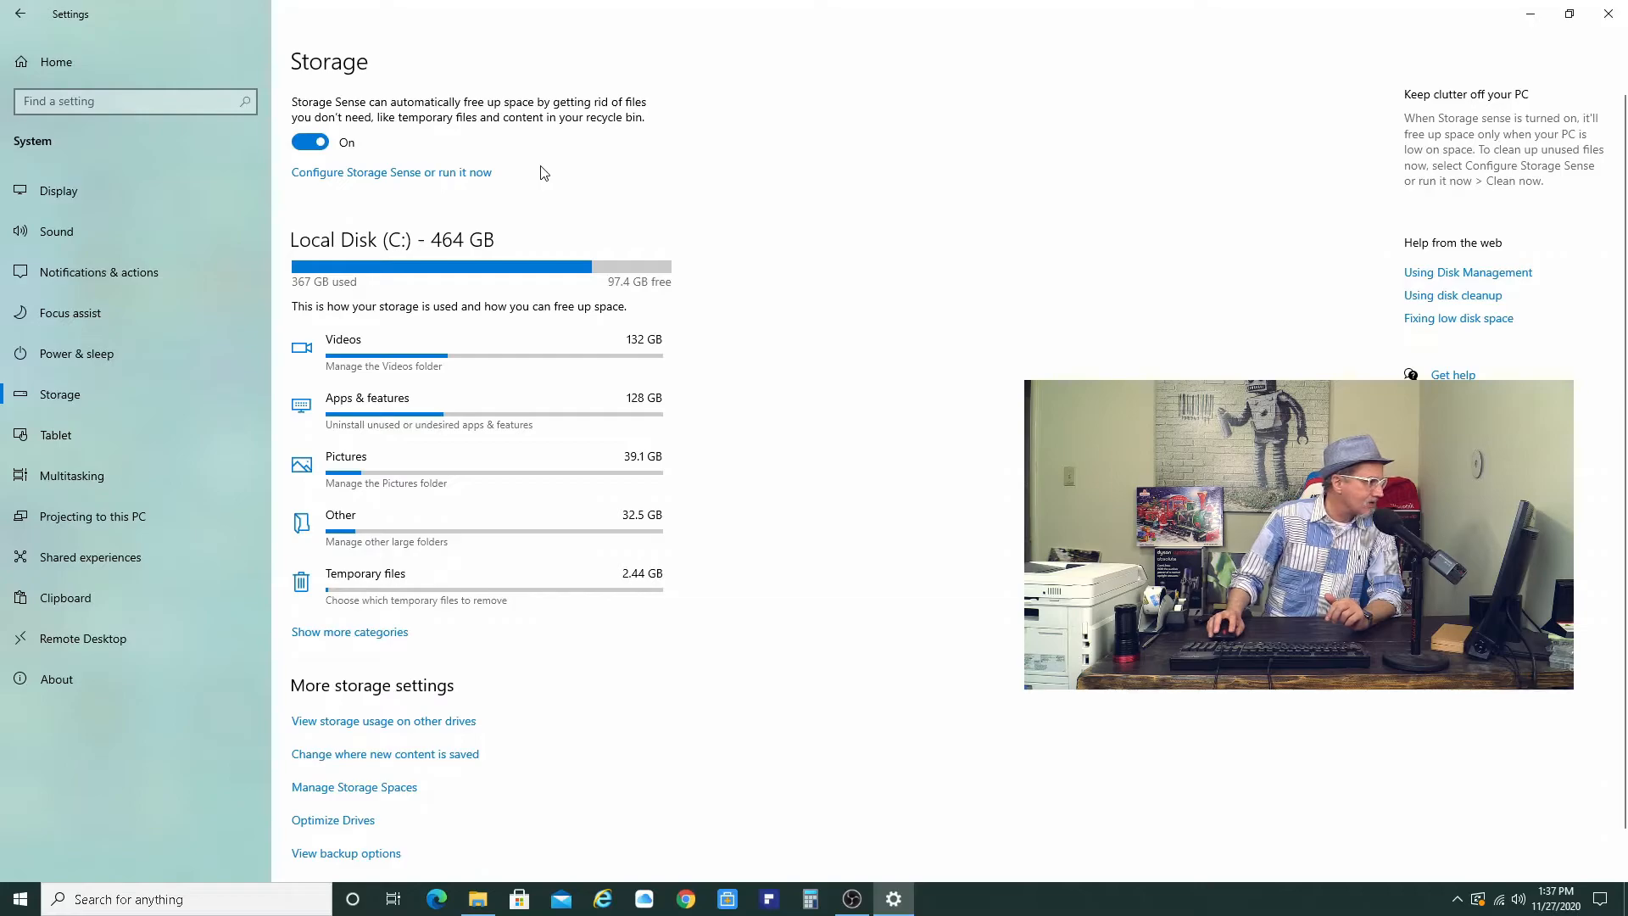
# - Configure Storage Sense to run during low free disk space, clear recycle bin files after 30 days, and never delete Downloads
pyautogui.click(429, 174)
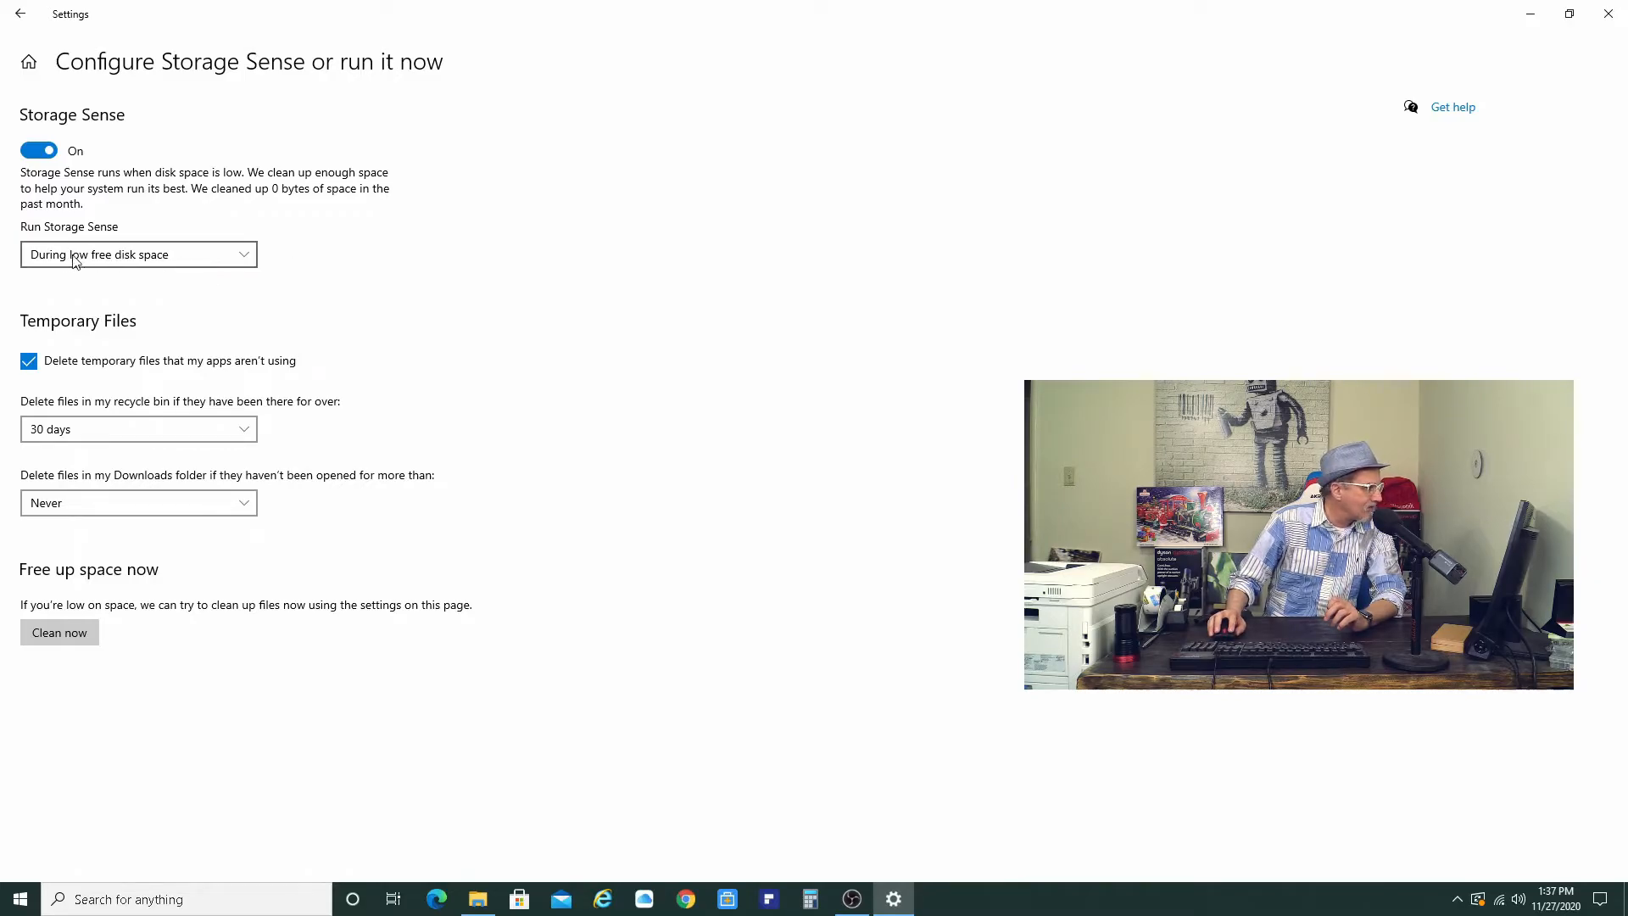
pyautogui.click(244, 254)
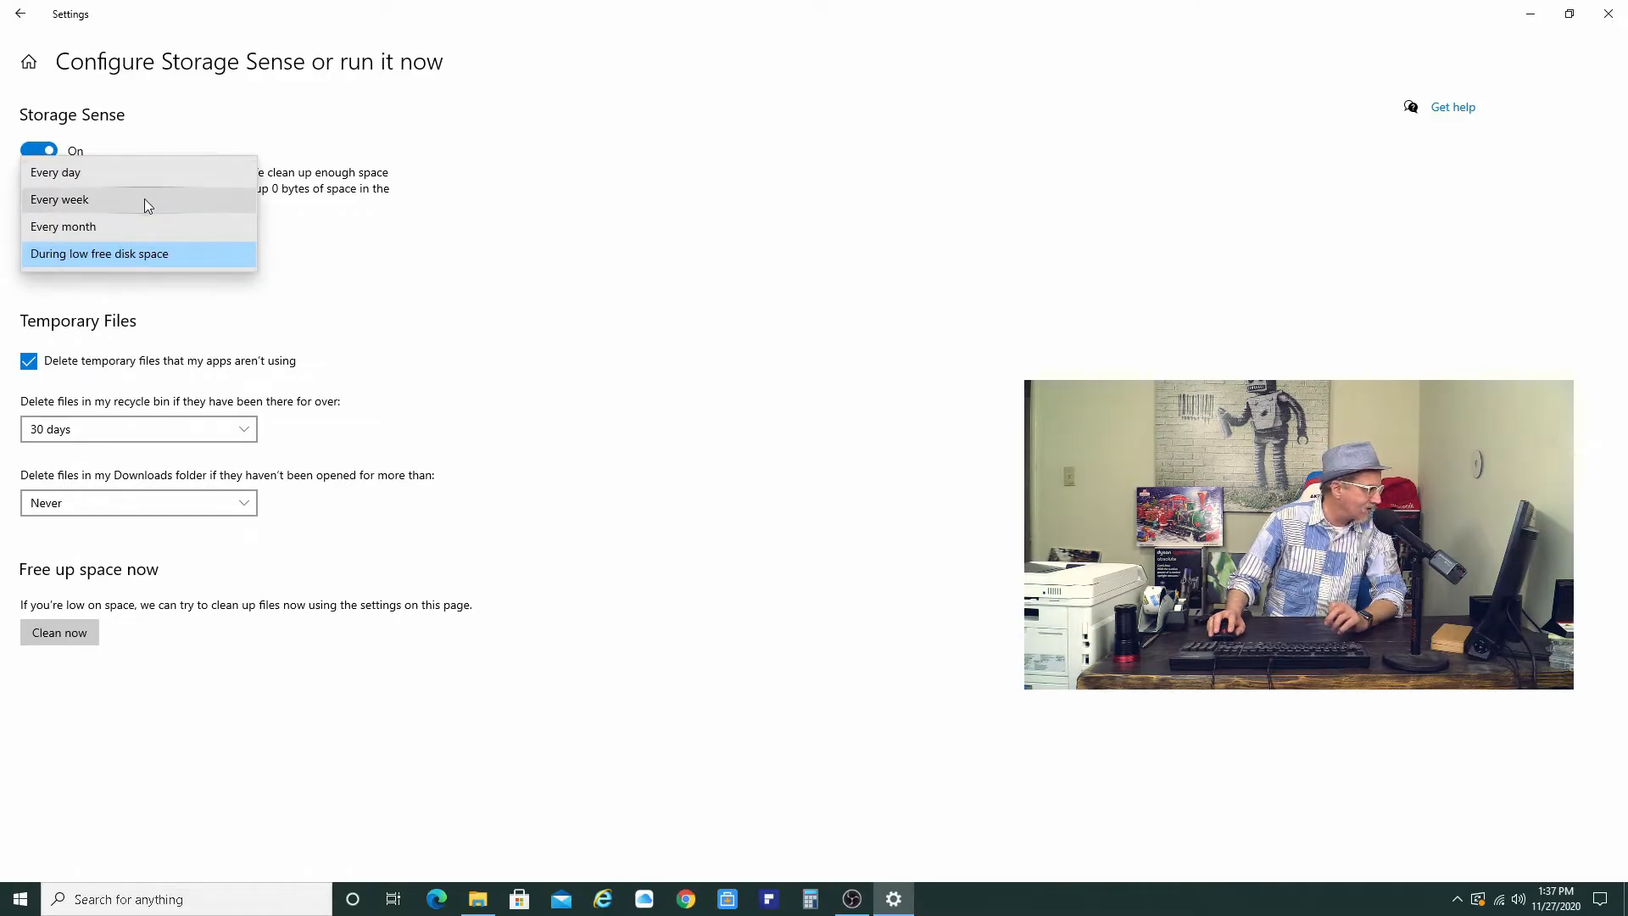
pyautogui.click(146, 257)
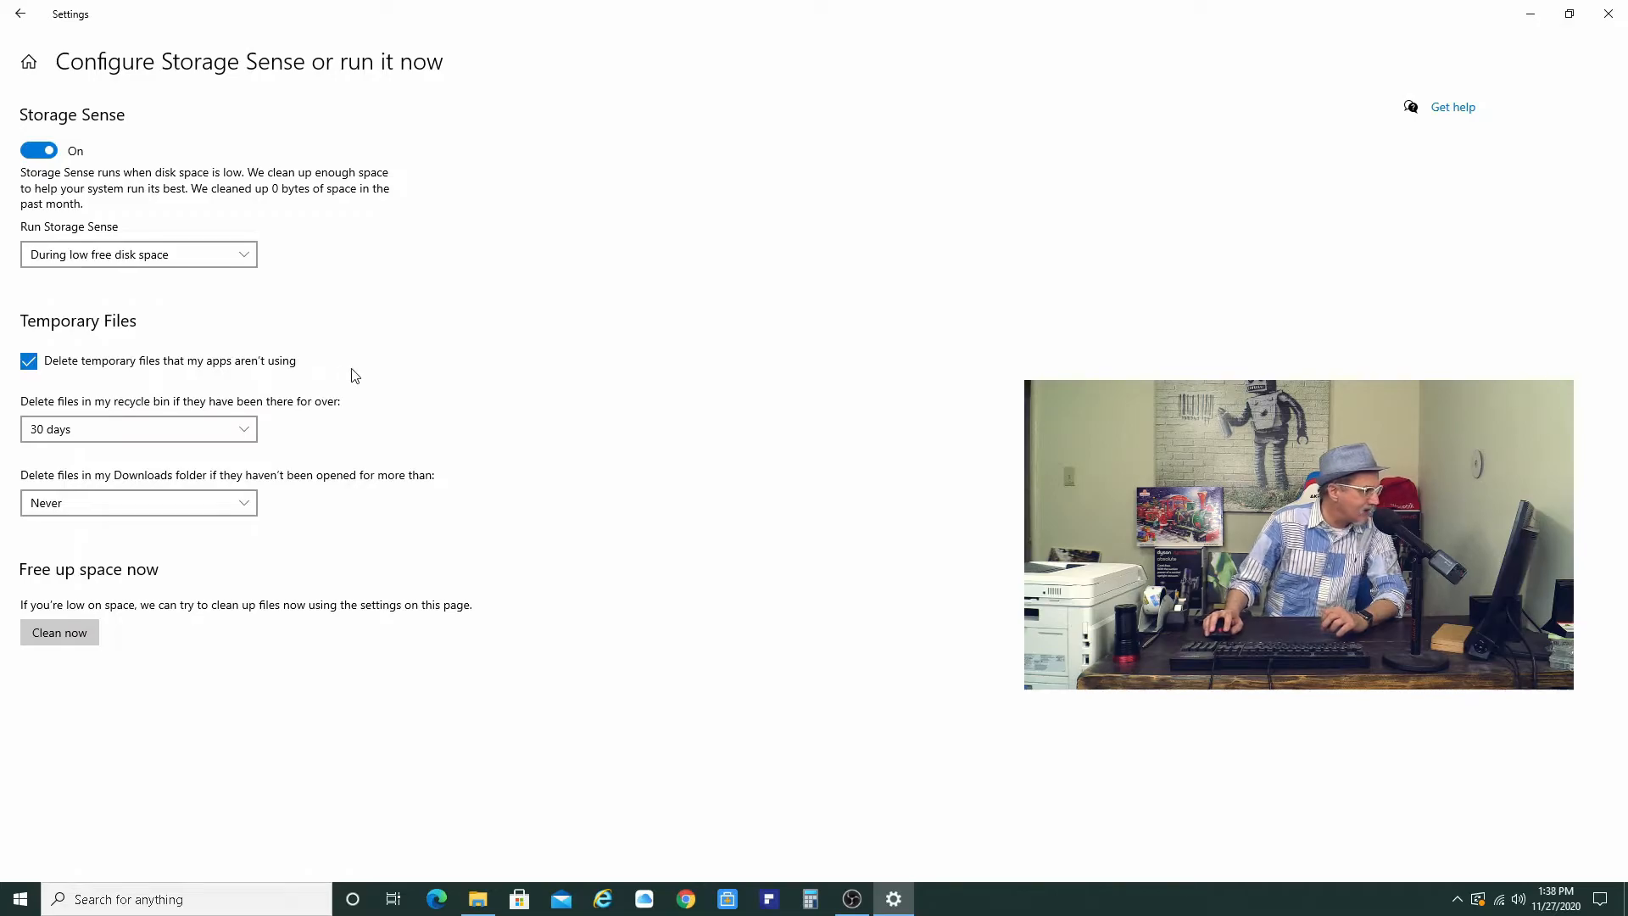
pyautogui.click(245, 434)
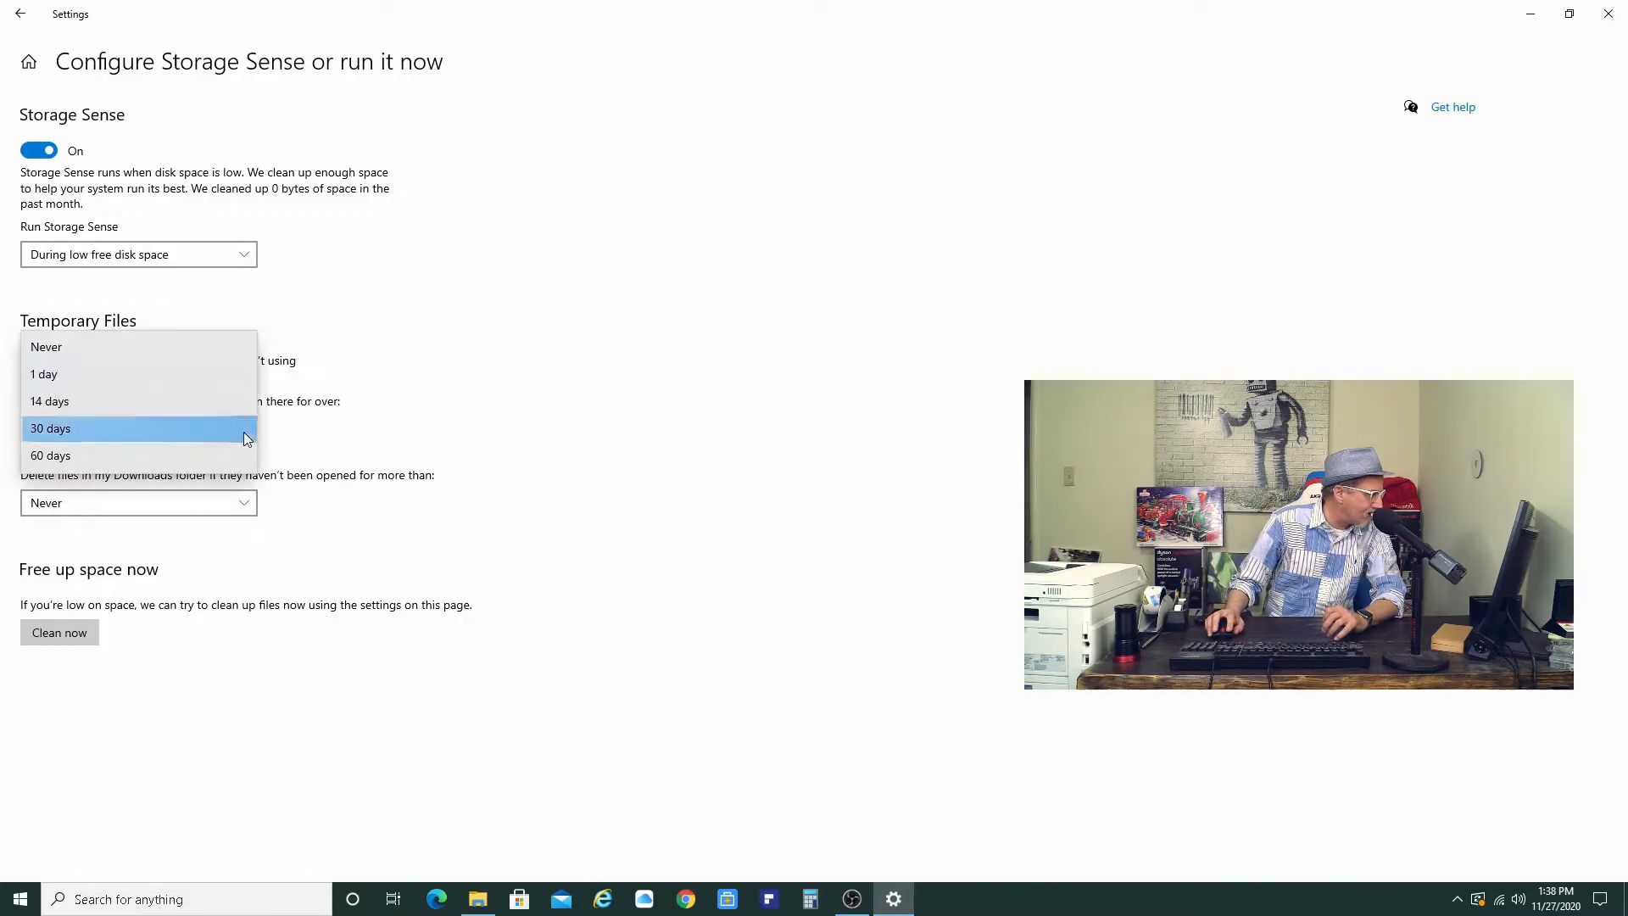
pyautogui.click(110, 427)
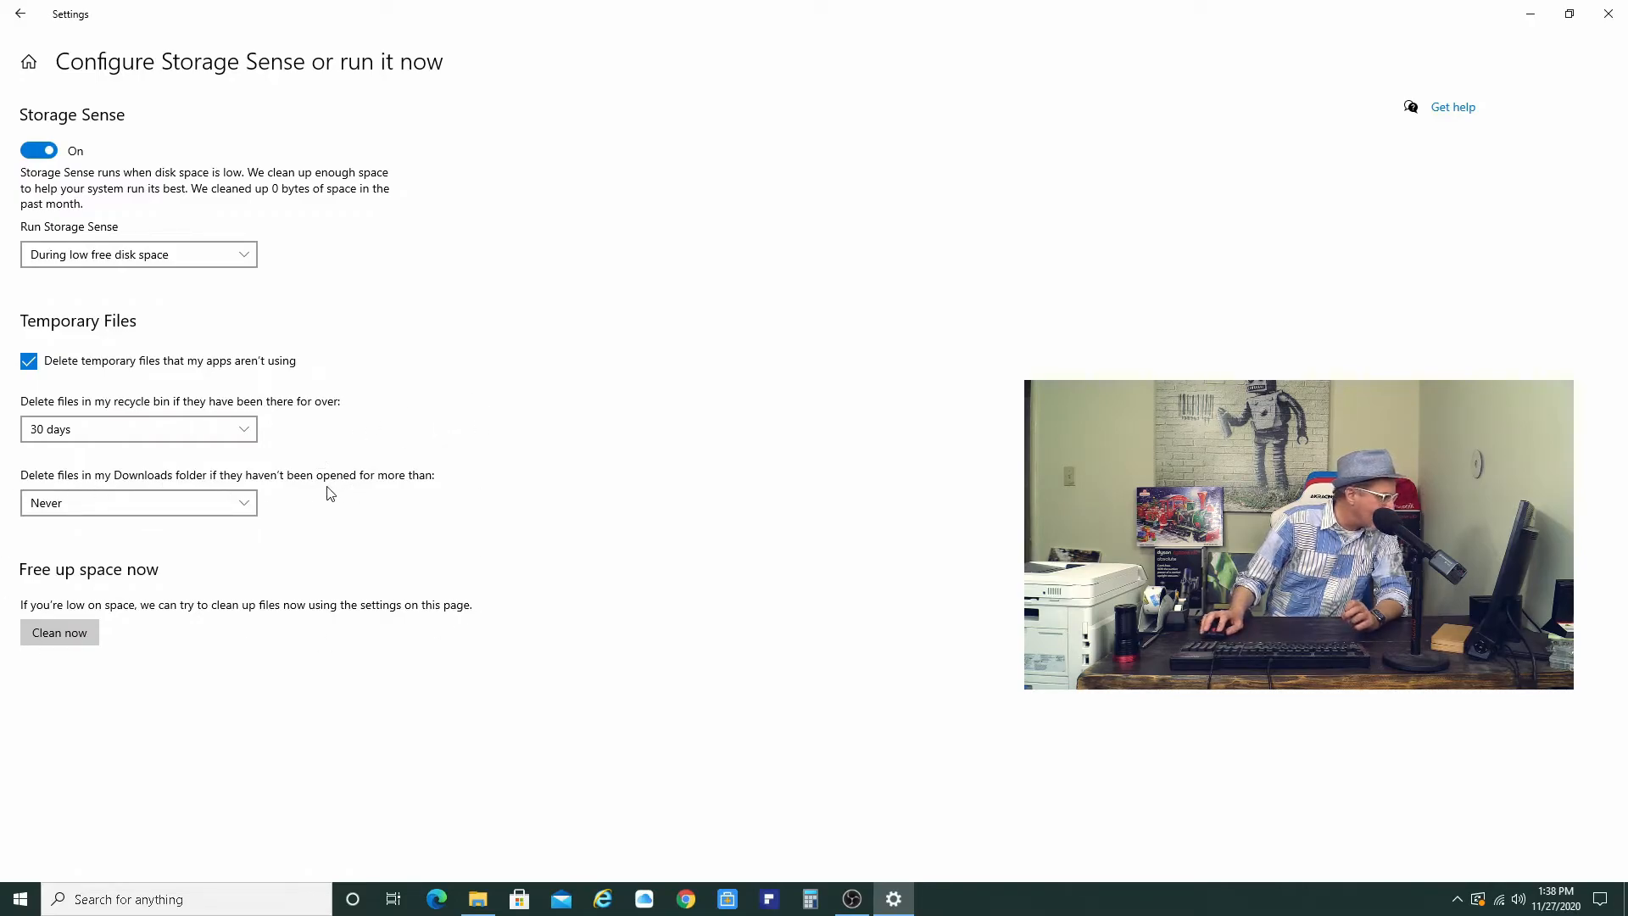
pyautogui.click(245, 506)
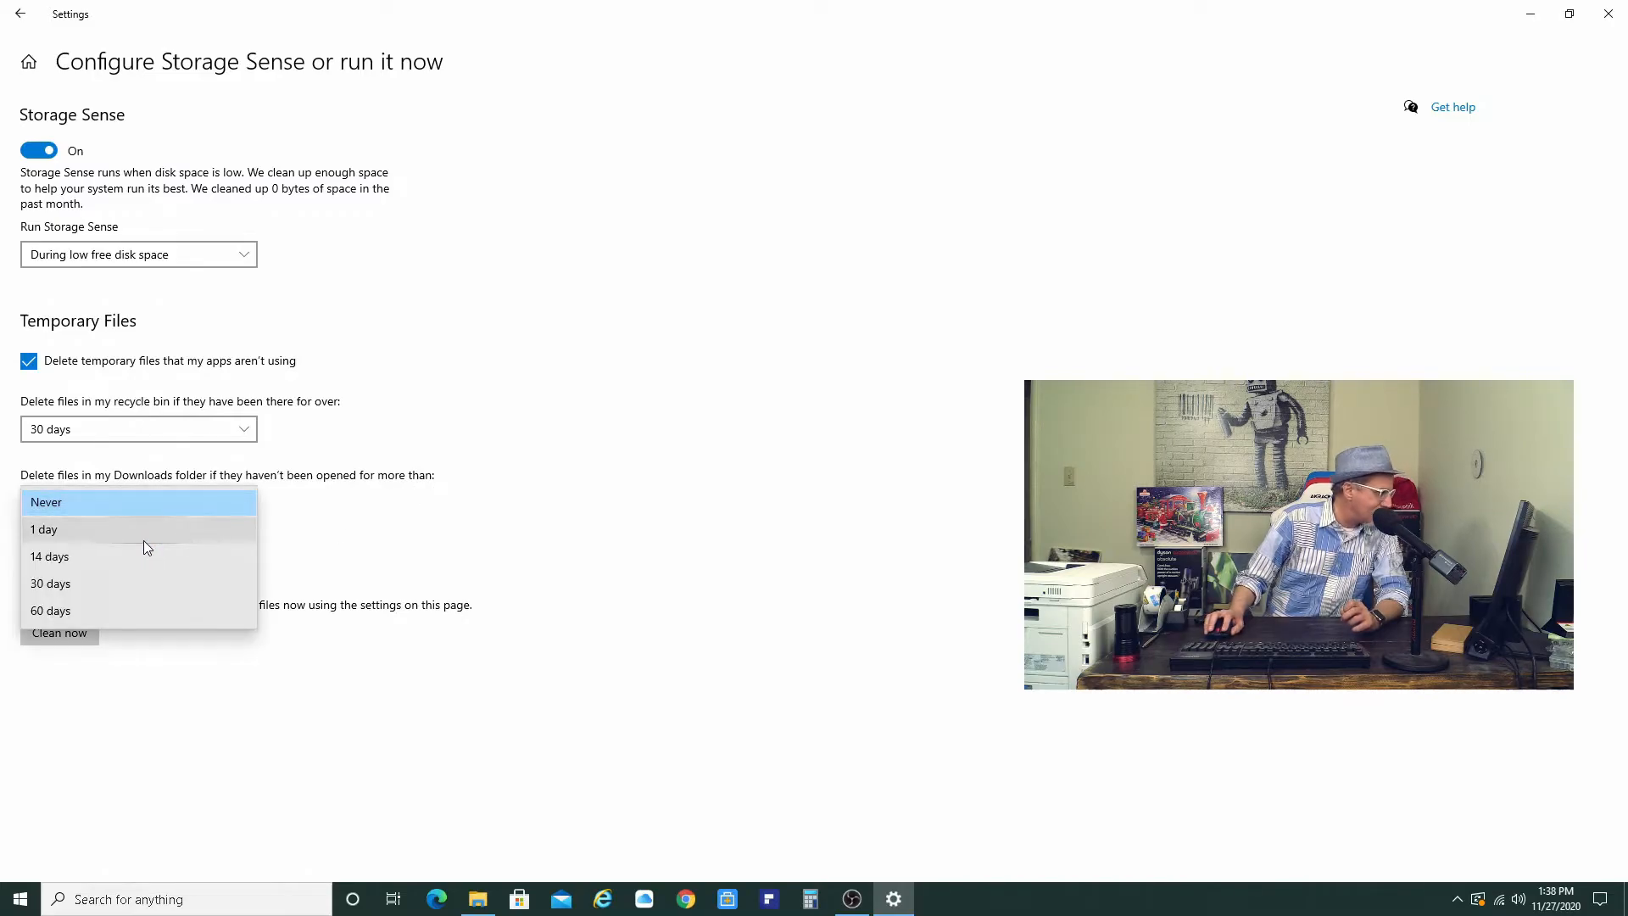
pyautogui.click(115, 501)
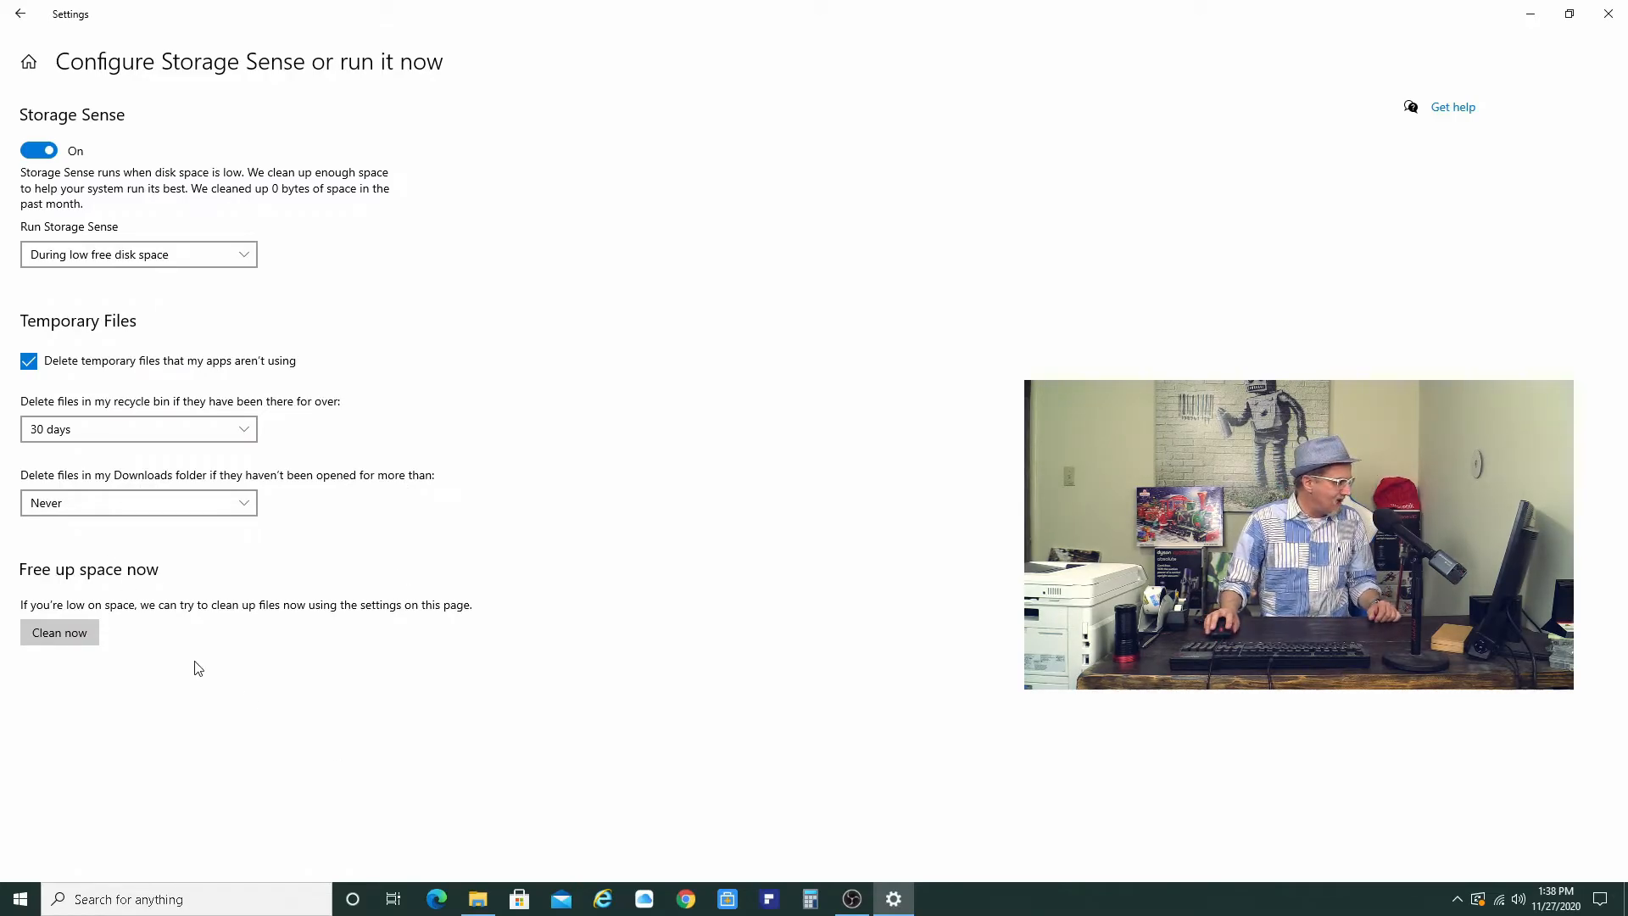
# - Run Storage Sense clean-up now and return to the Storage overview
pyautogui.click(66, 636)
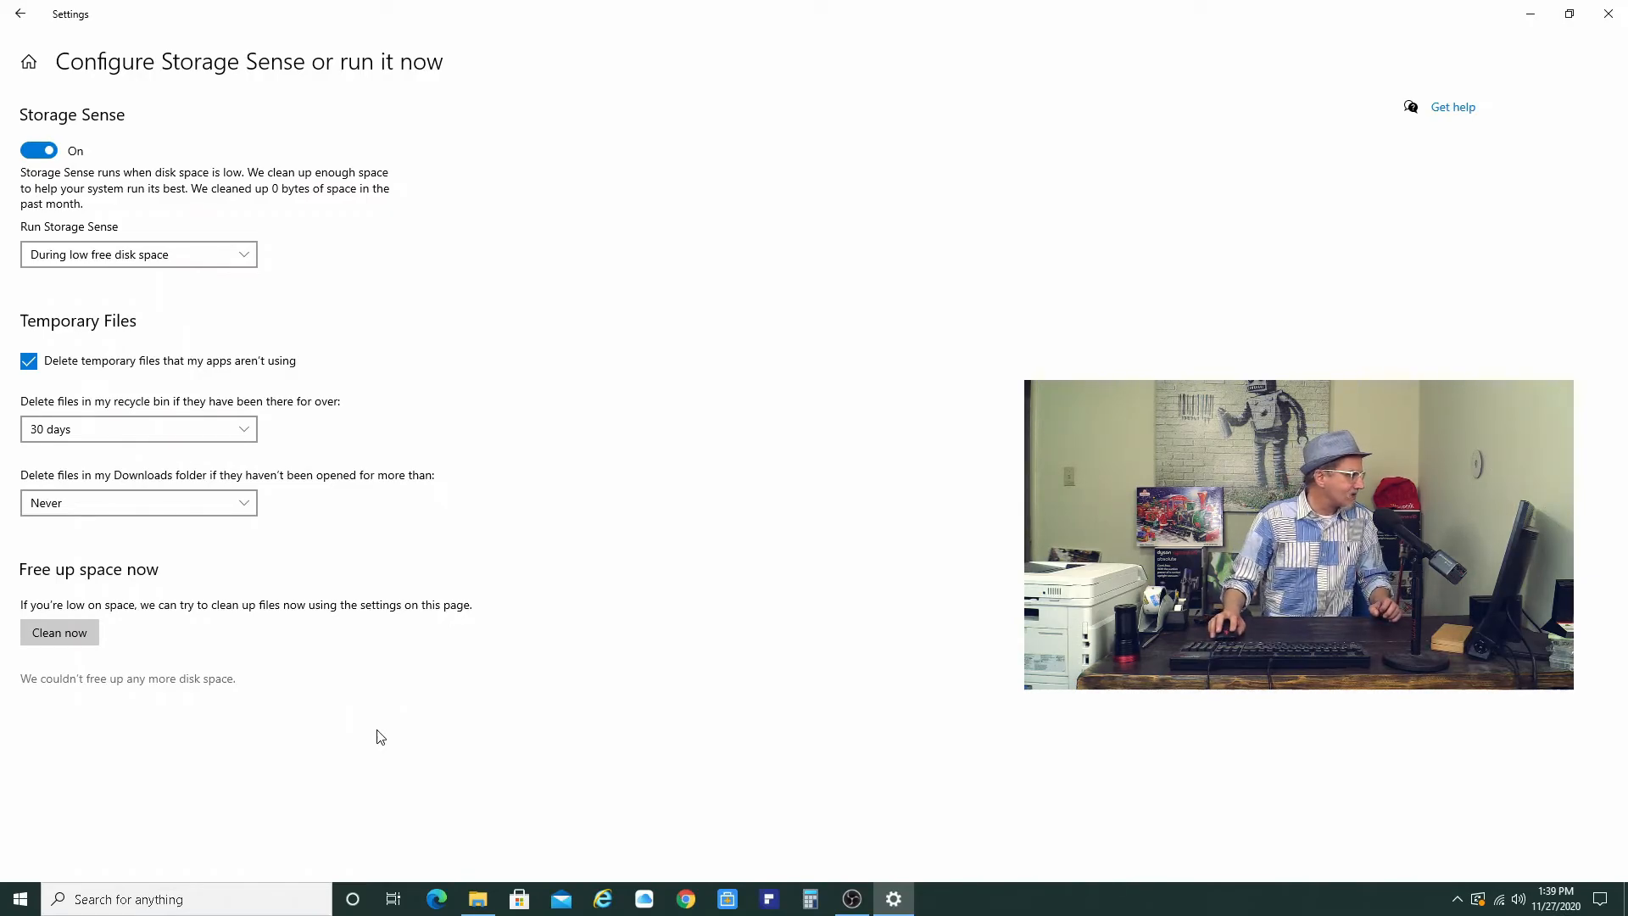
pyautogui.click(22, 17)
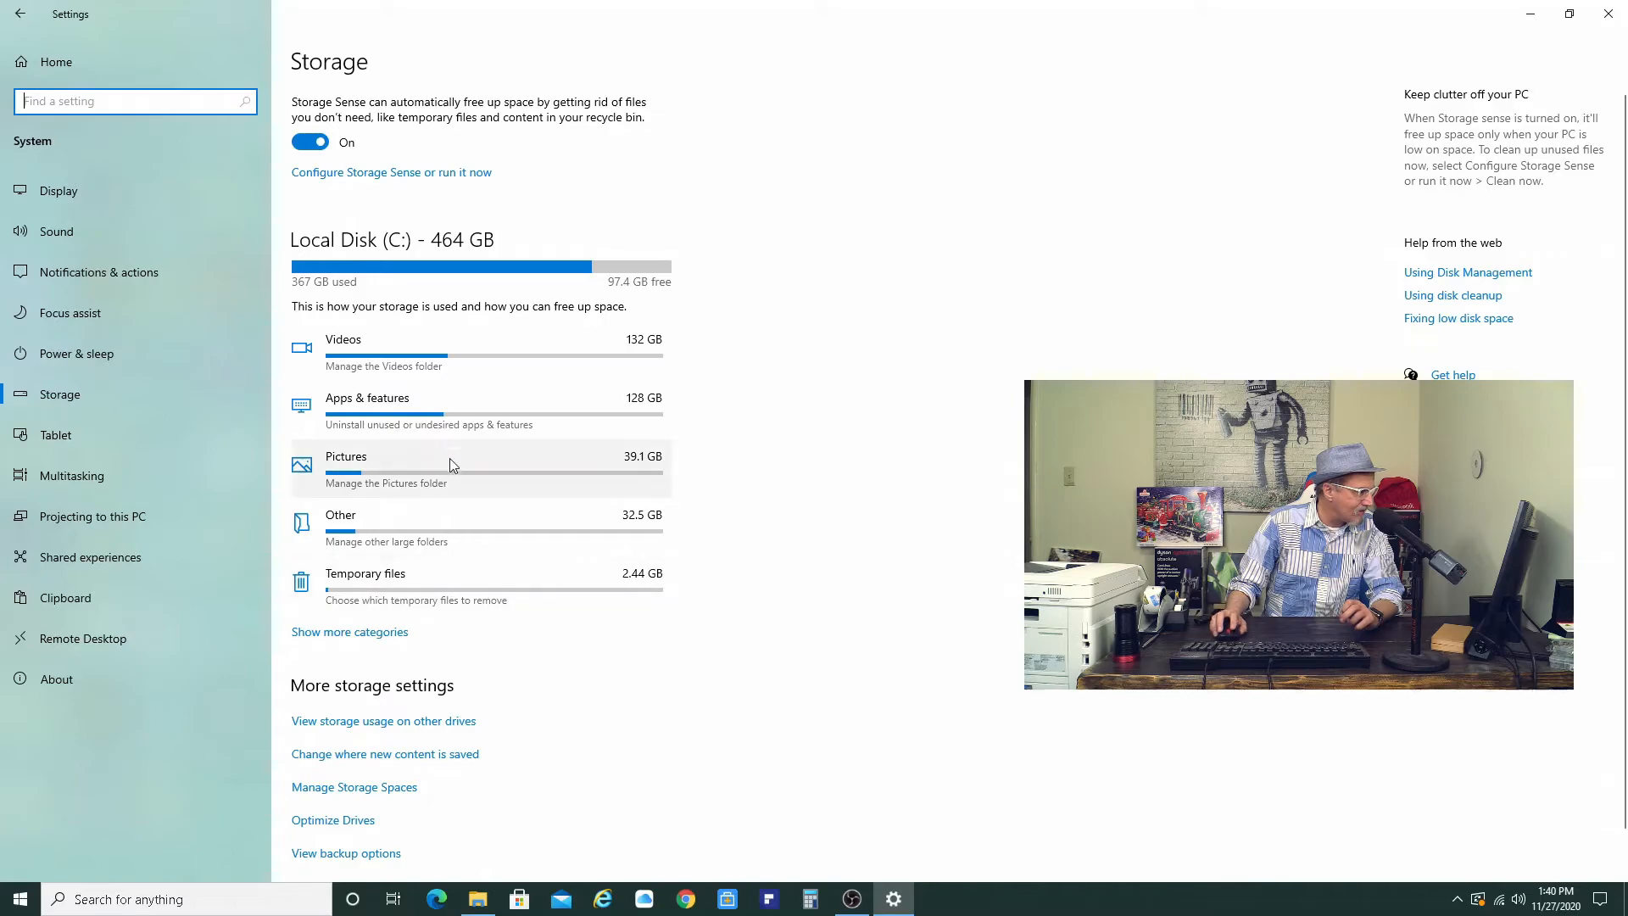
# - Open the Videos folder from Storage and delete the 284_full_driving-to-ls_wav zip file
pyautogui.click(408, 361)
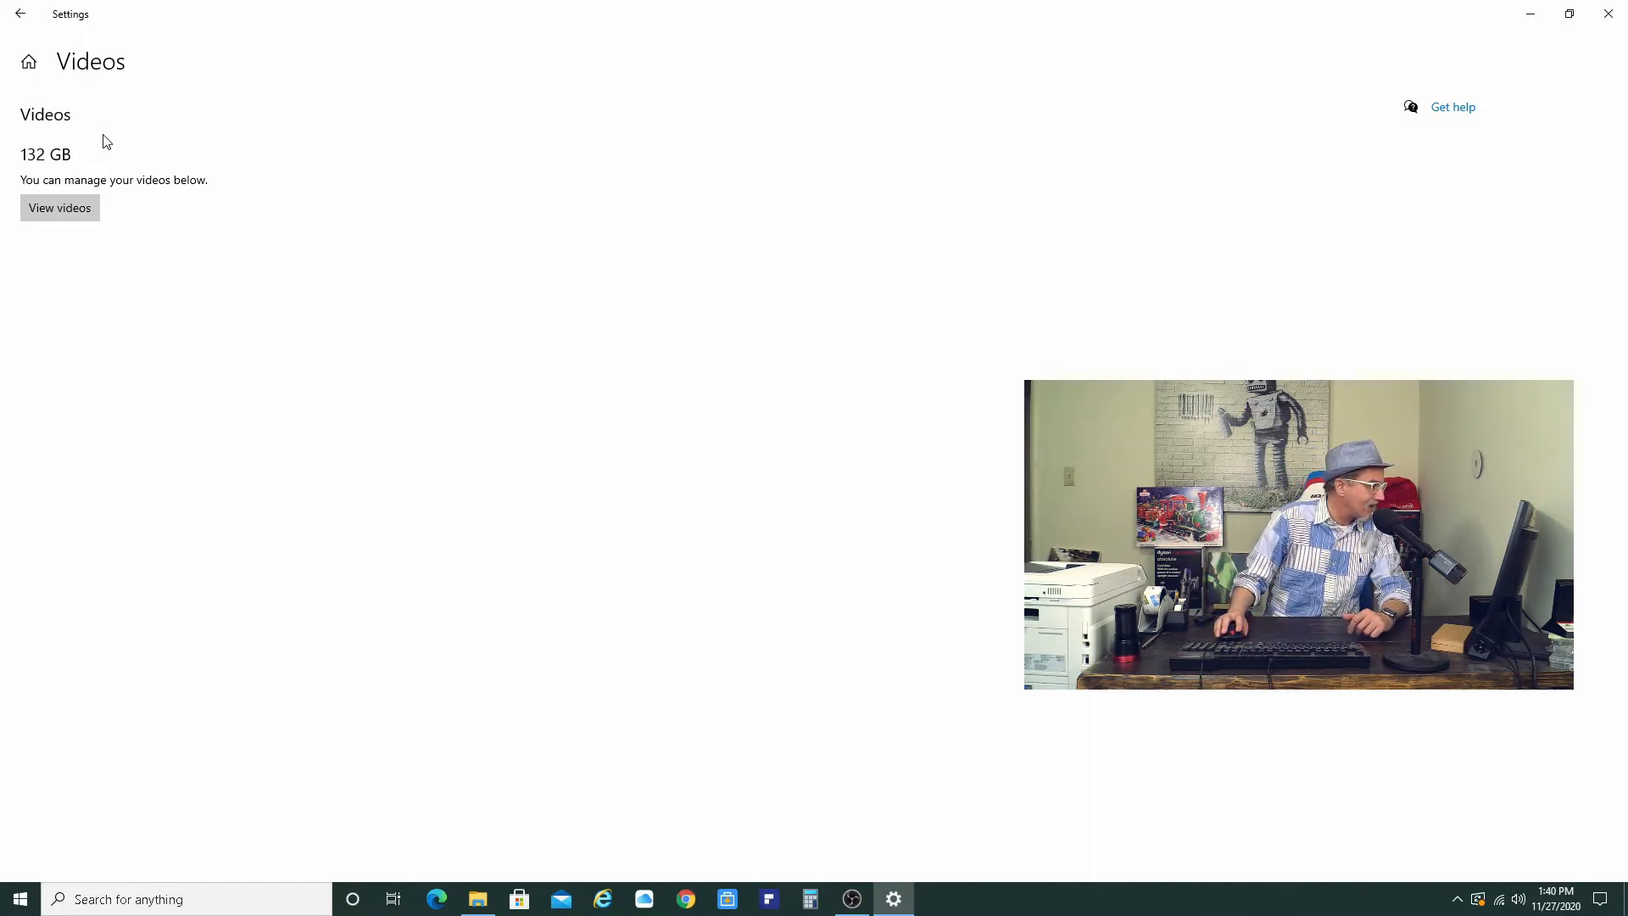
pyautogui.click(59, 208)
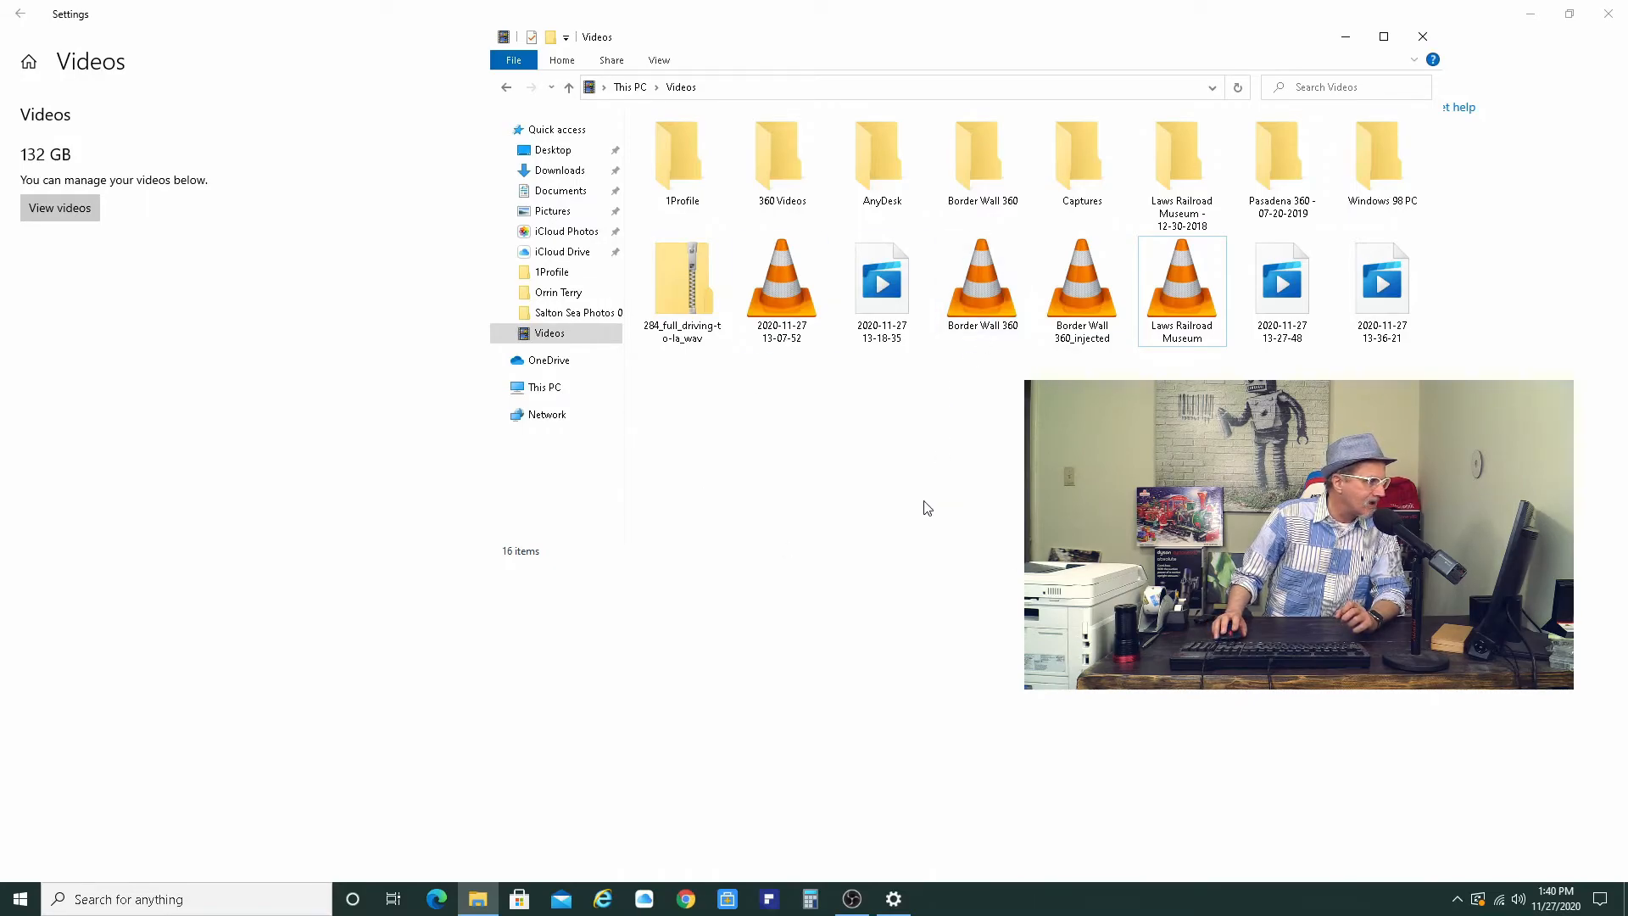
pyautogui.rightClick(690, 290)
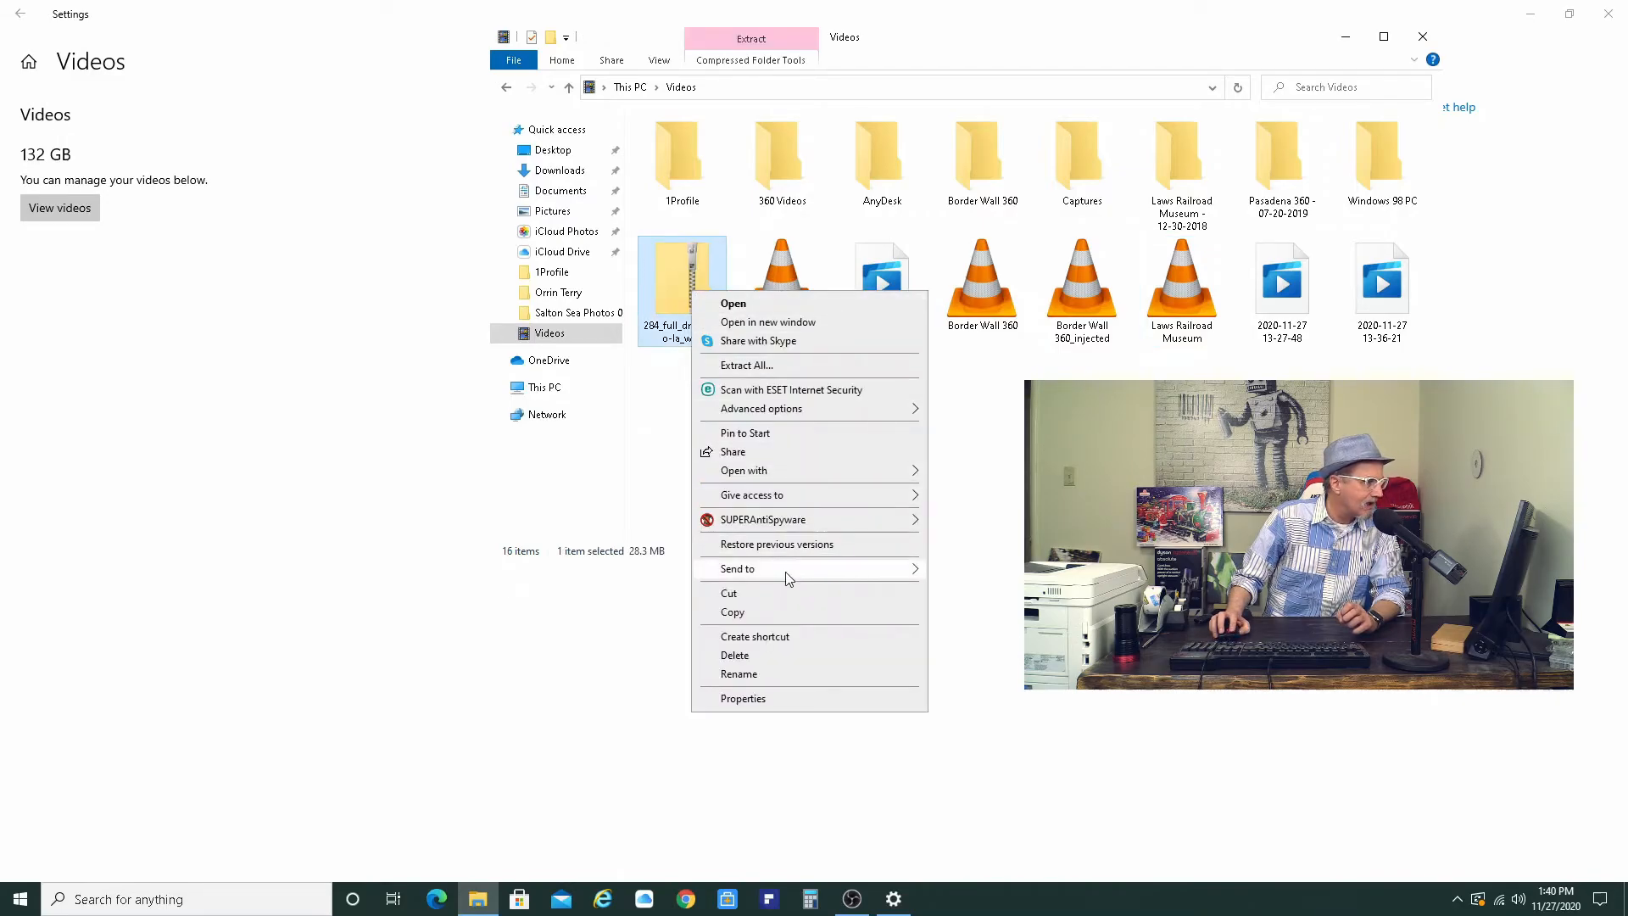
pyautogui.click(777, 653)
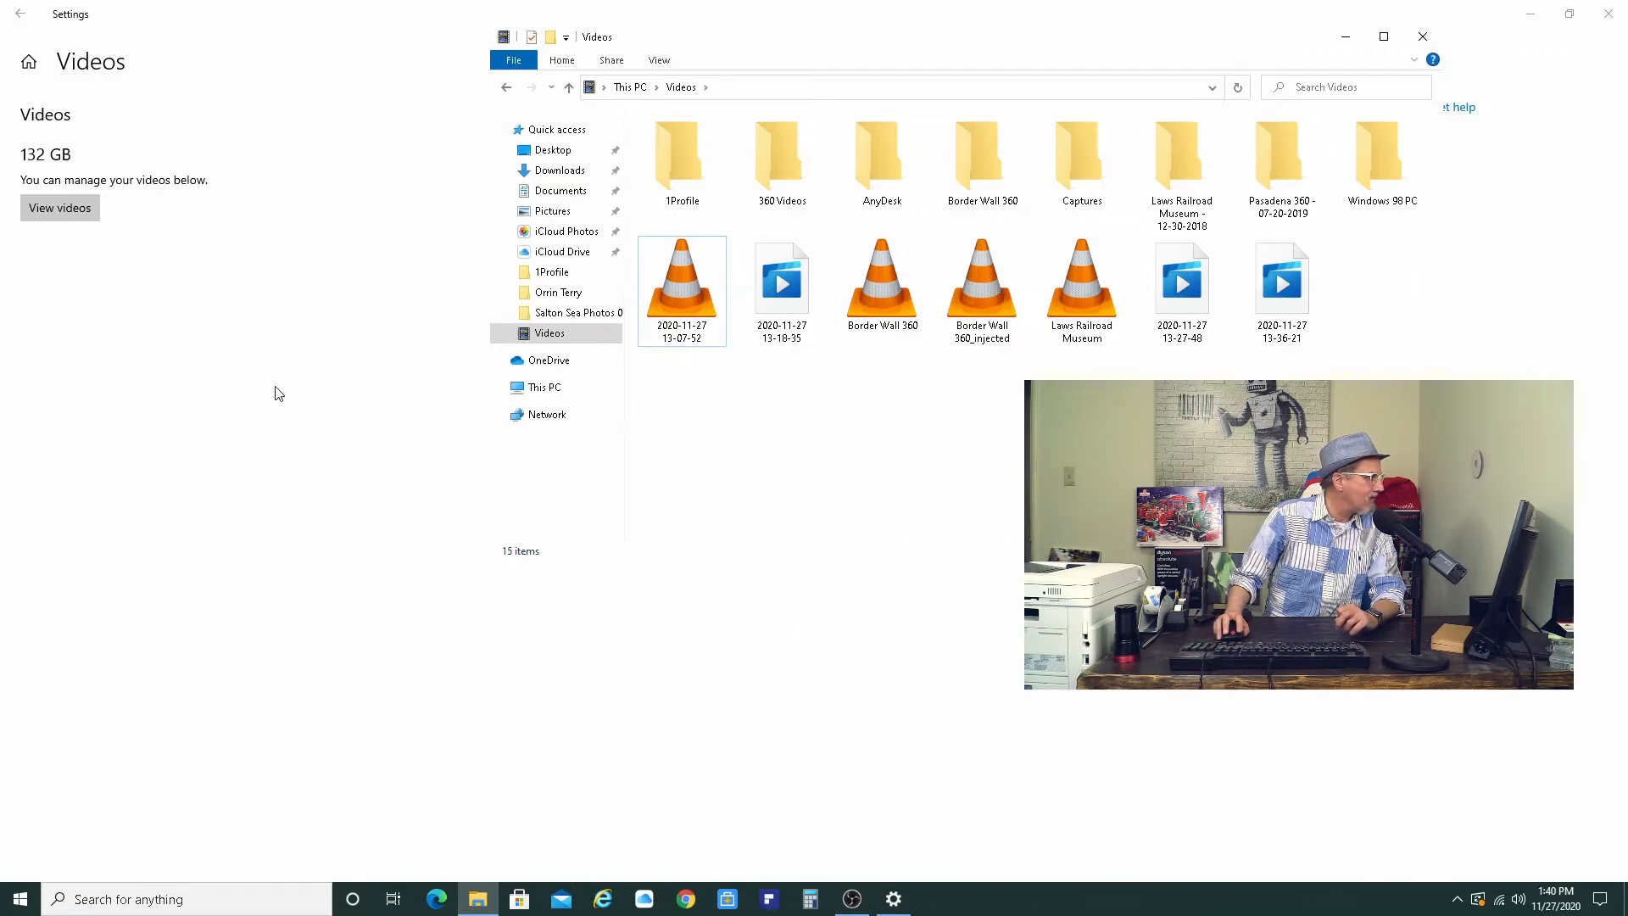
pyautogui.click(20, 14)
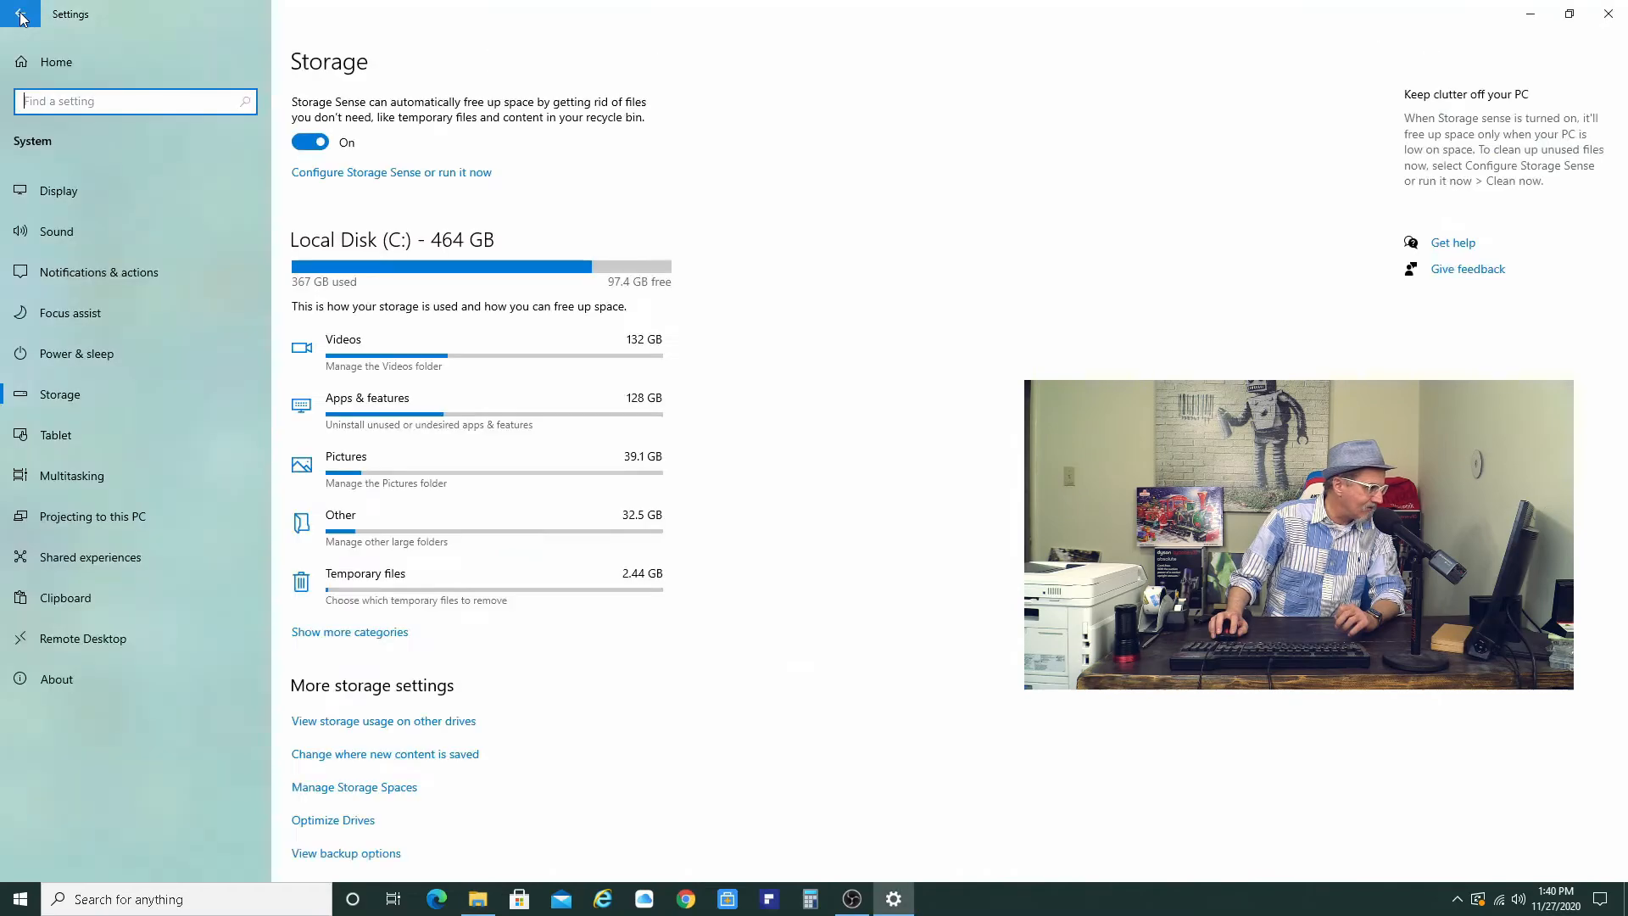
# - Browse the Pictures folder and the additional storage categories, then close Settings
pyautogui.click(415, 473)
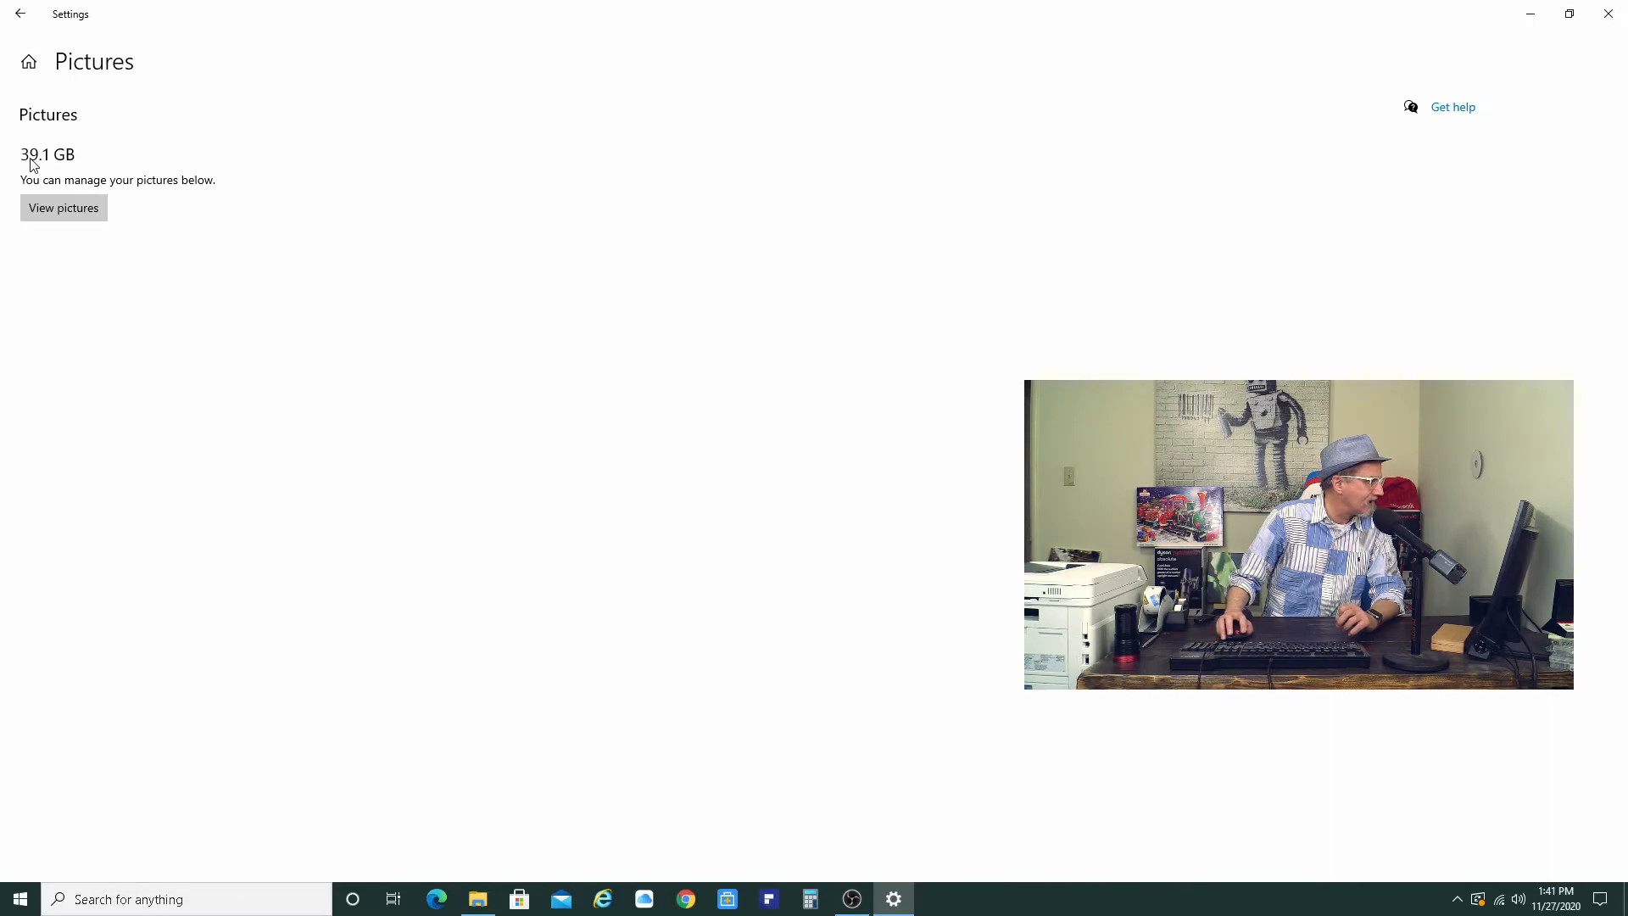
pyautogui.click(66, 209)
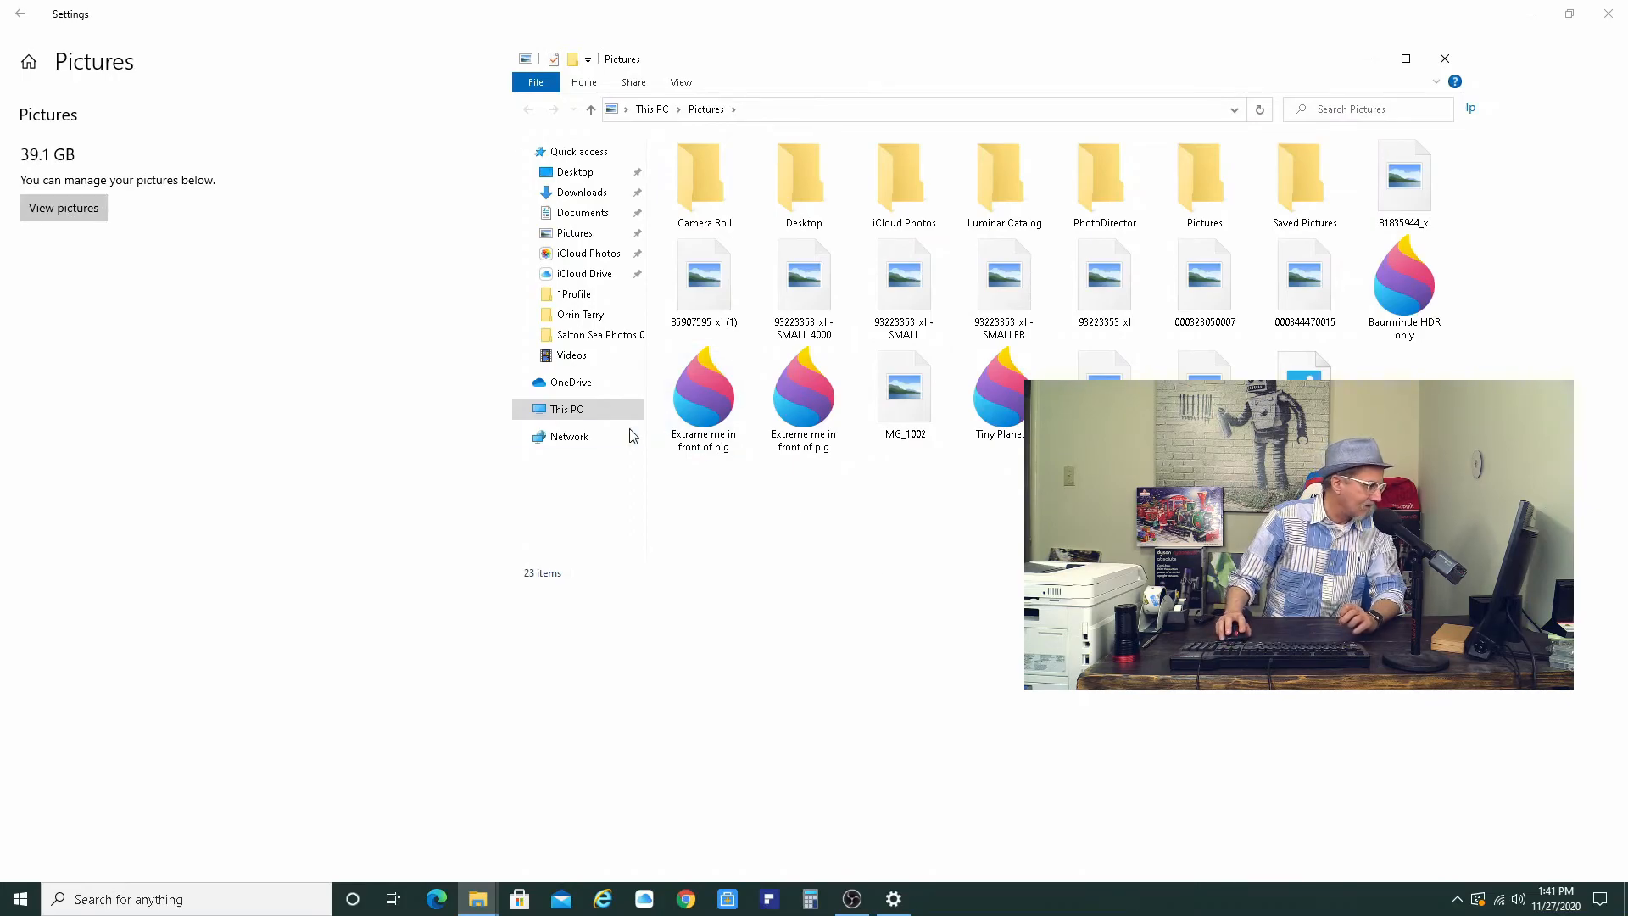
pyautogui.click(25, 13)
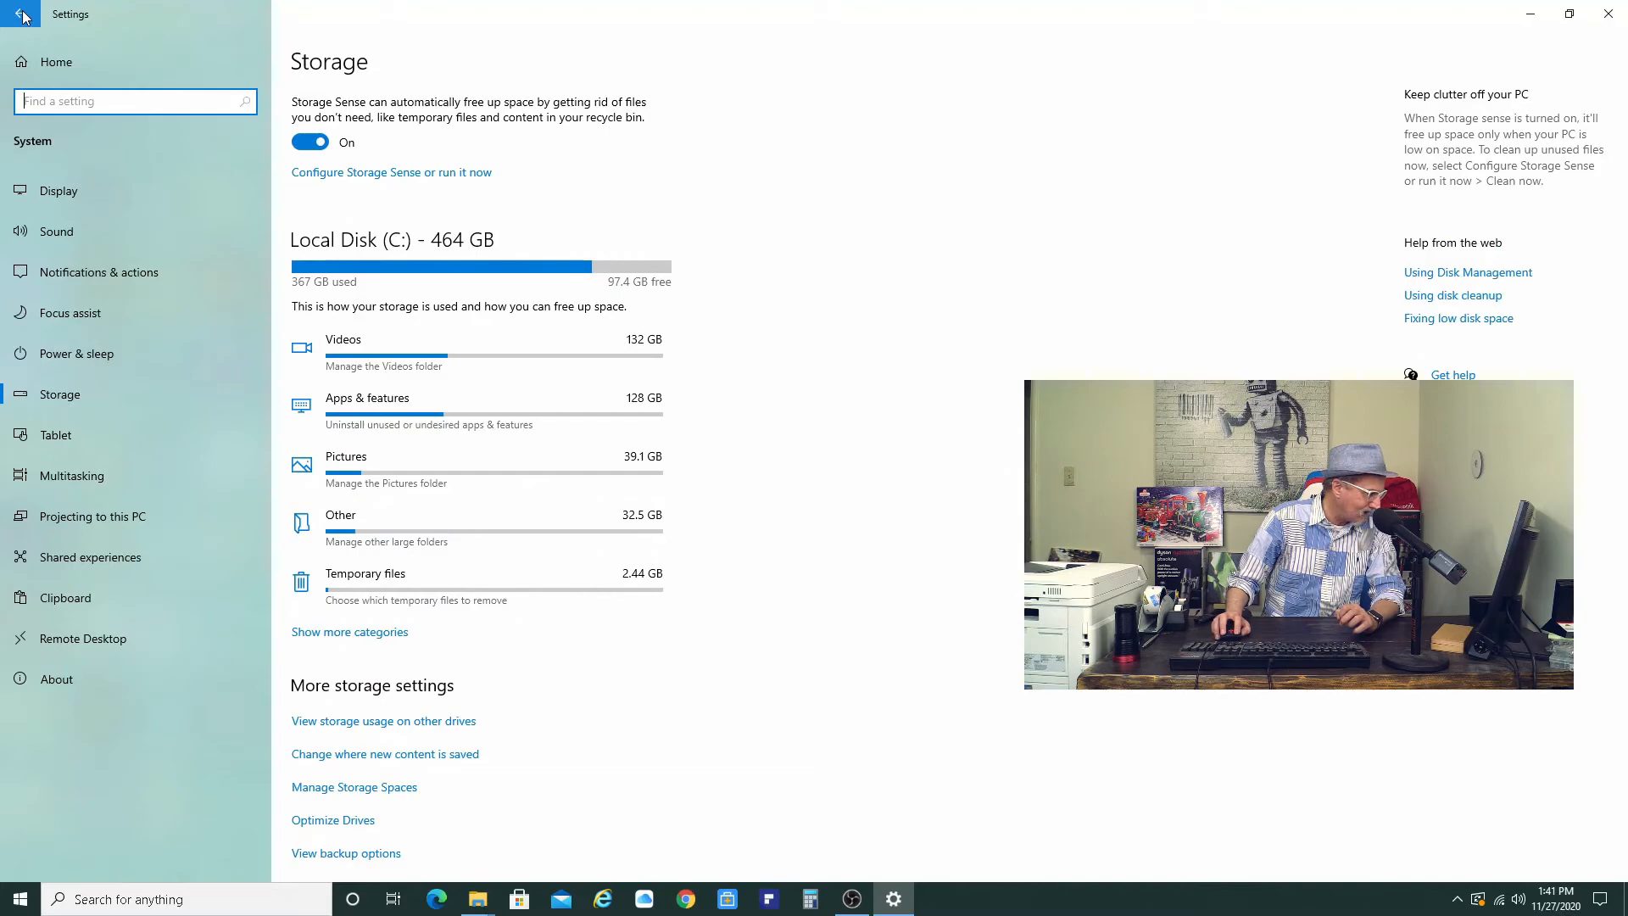
pyautogui.click(367, 634)
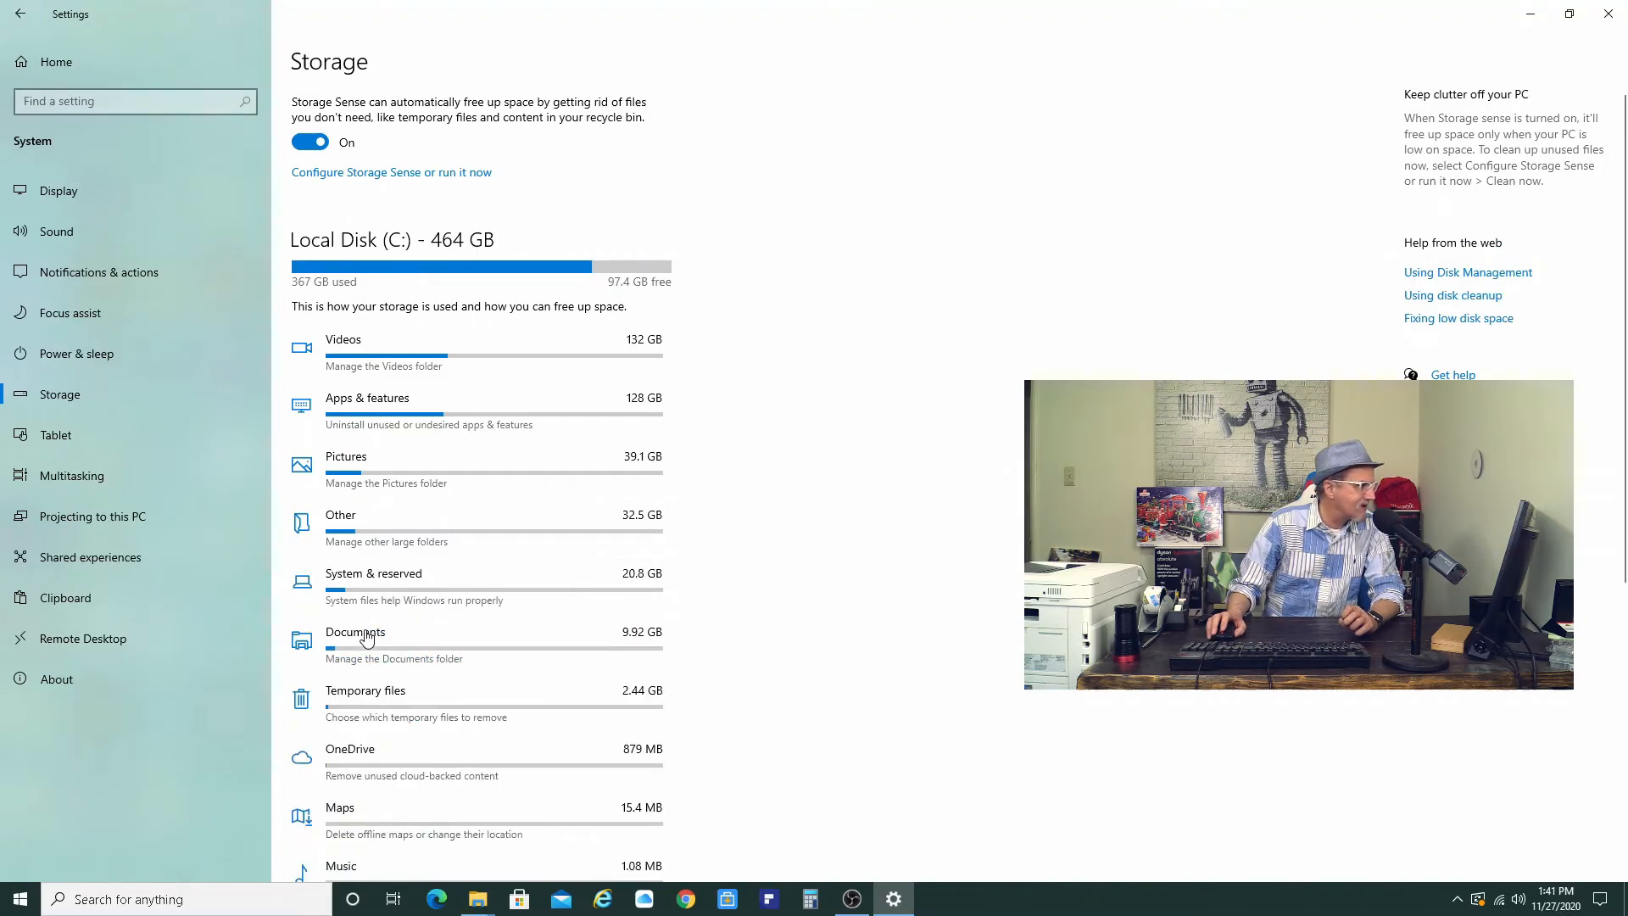
pyautogui.scroll(-5, 710, 634)
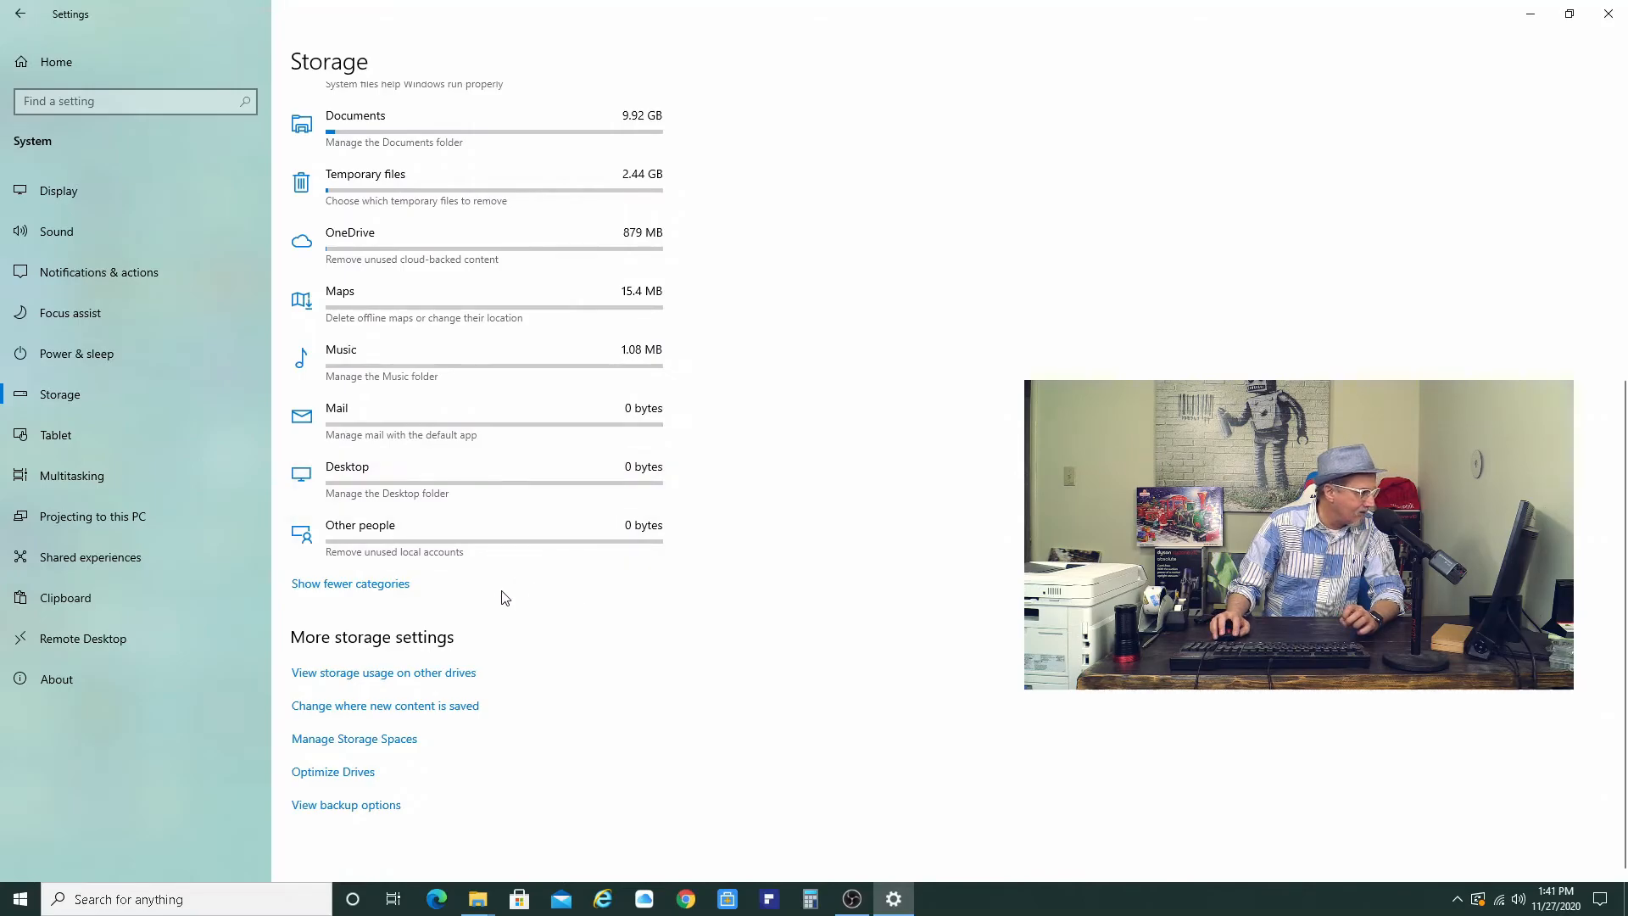
pyautogui.click(385, 585)
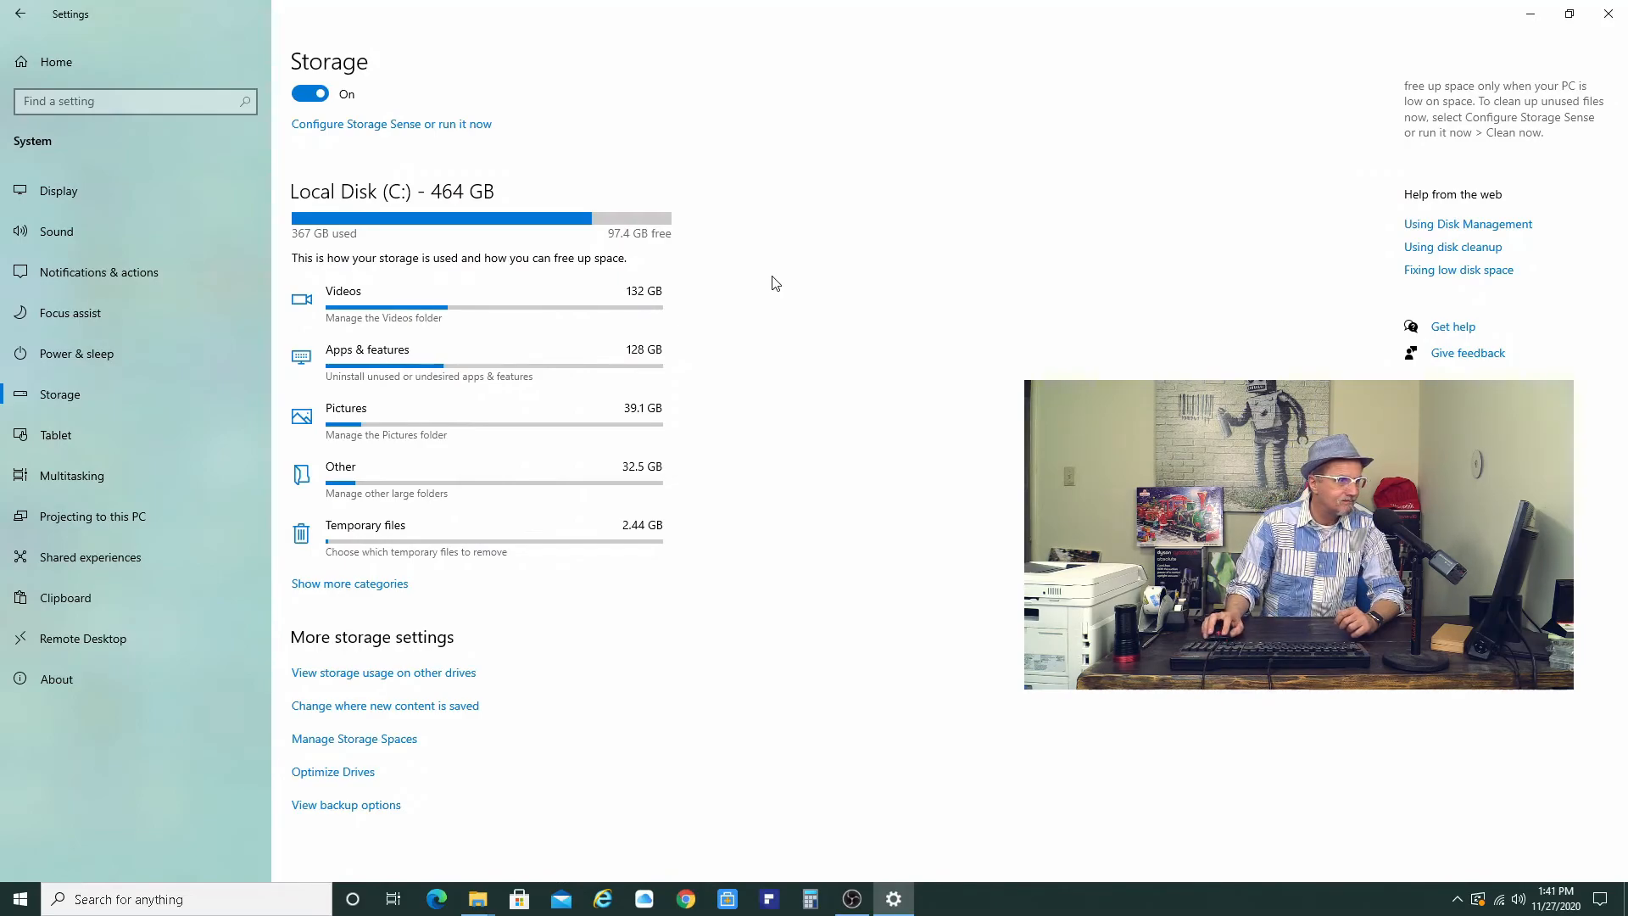
pyautogui.click(1607, 16)
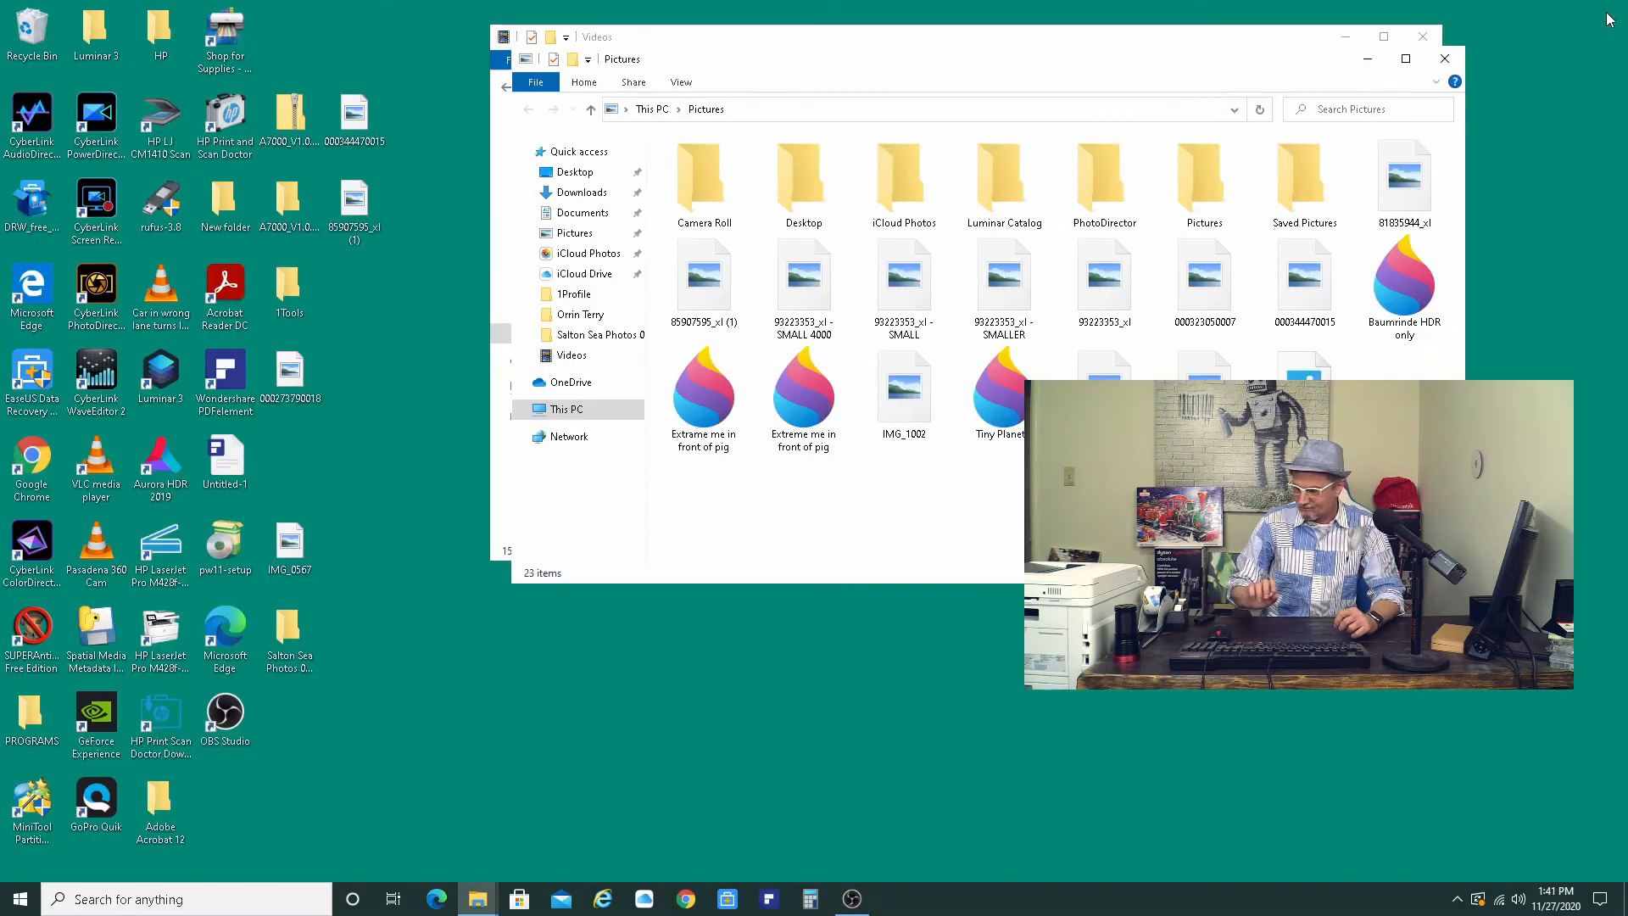